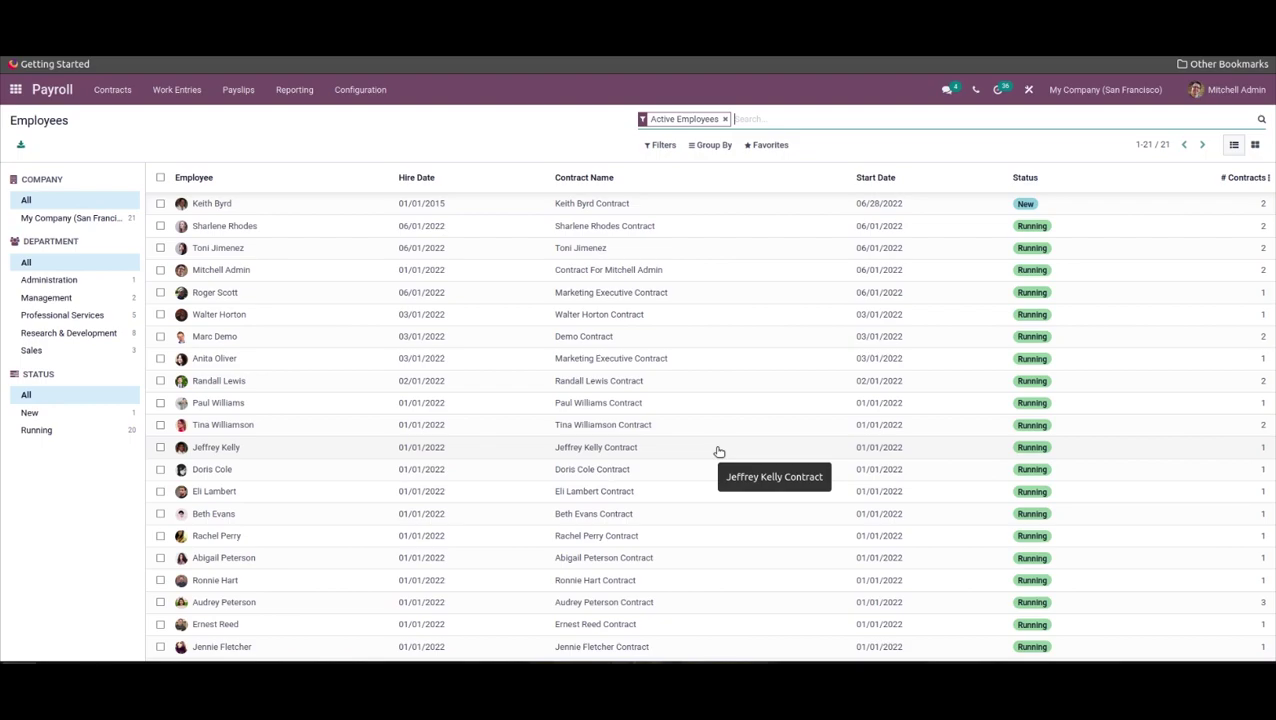
Open the Structure Types list, which shows the Employee and Worker types
click(363, 92)
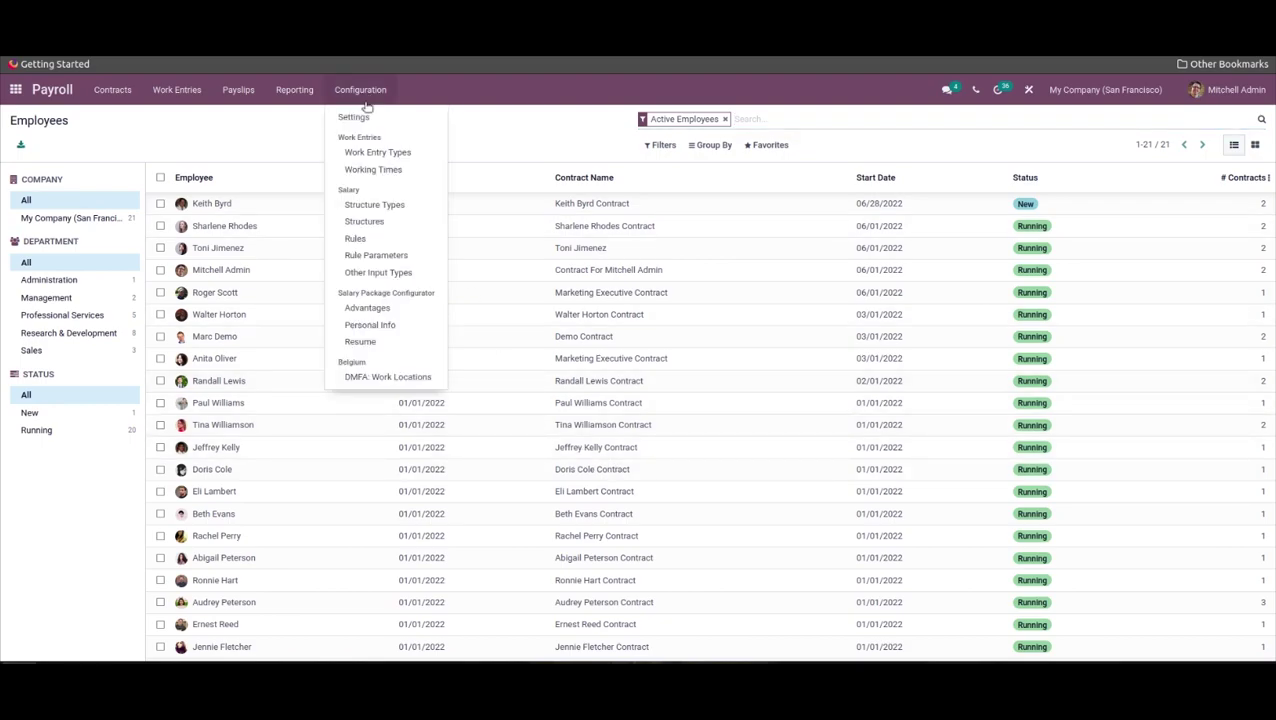
click(377, 205)
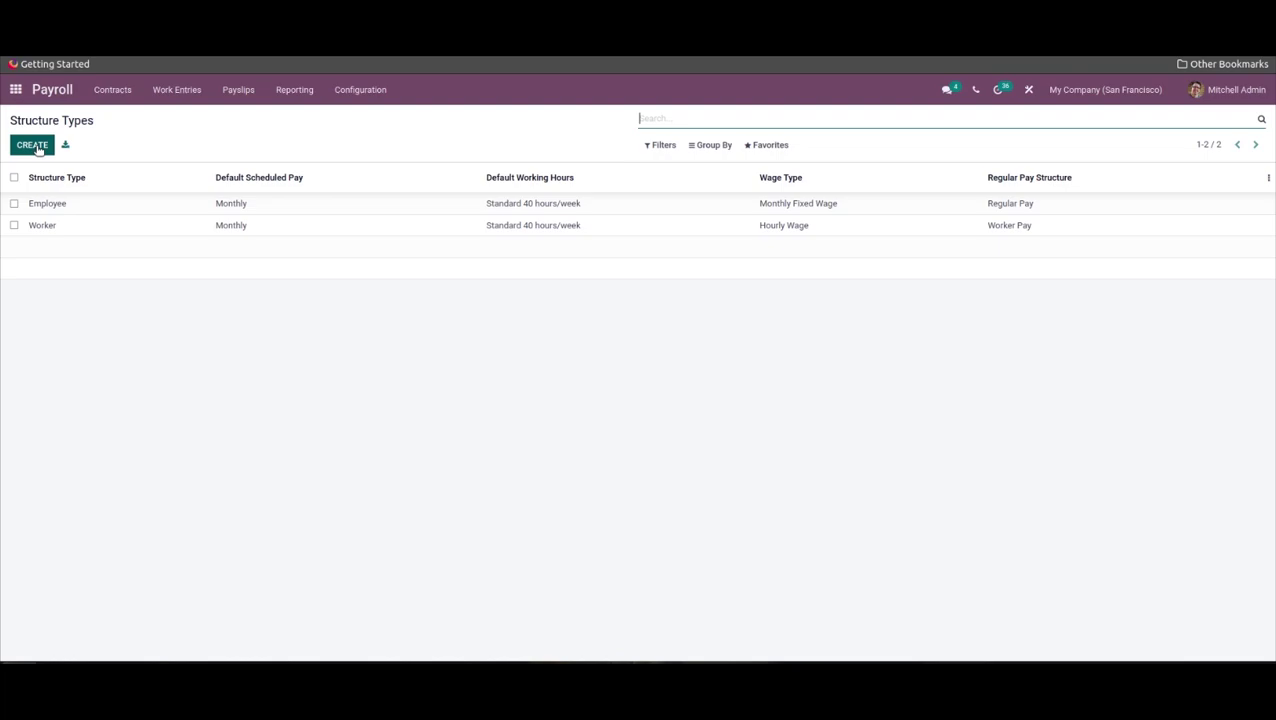
Keep Monthly Fixed Wage as the Employee structure type's wage type and save it
click(189, 209)
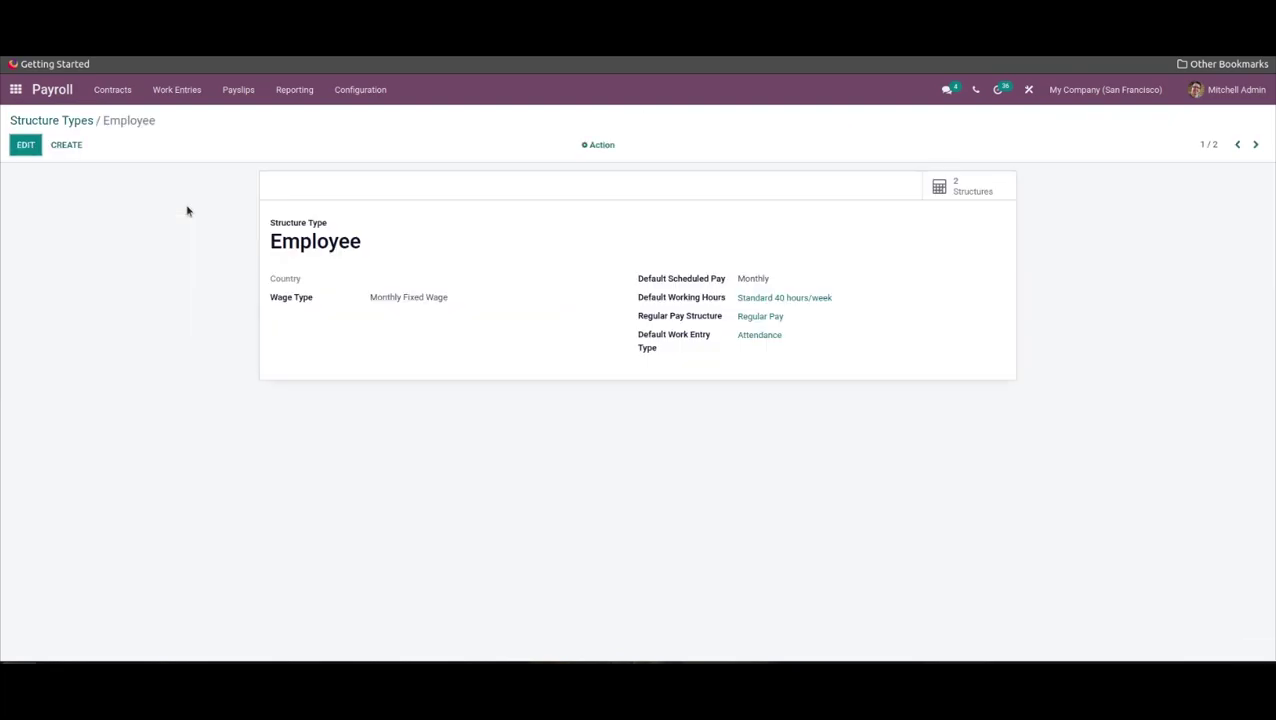
click(14, 148)
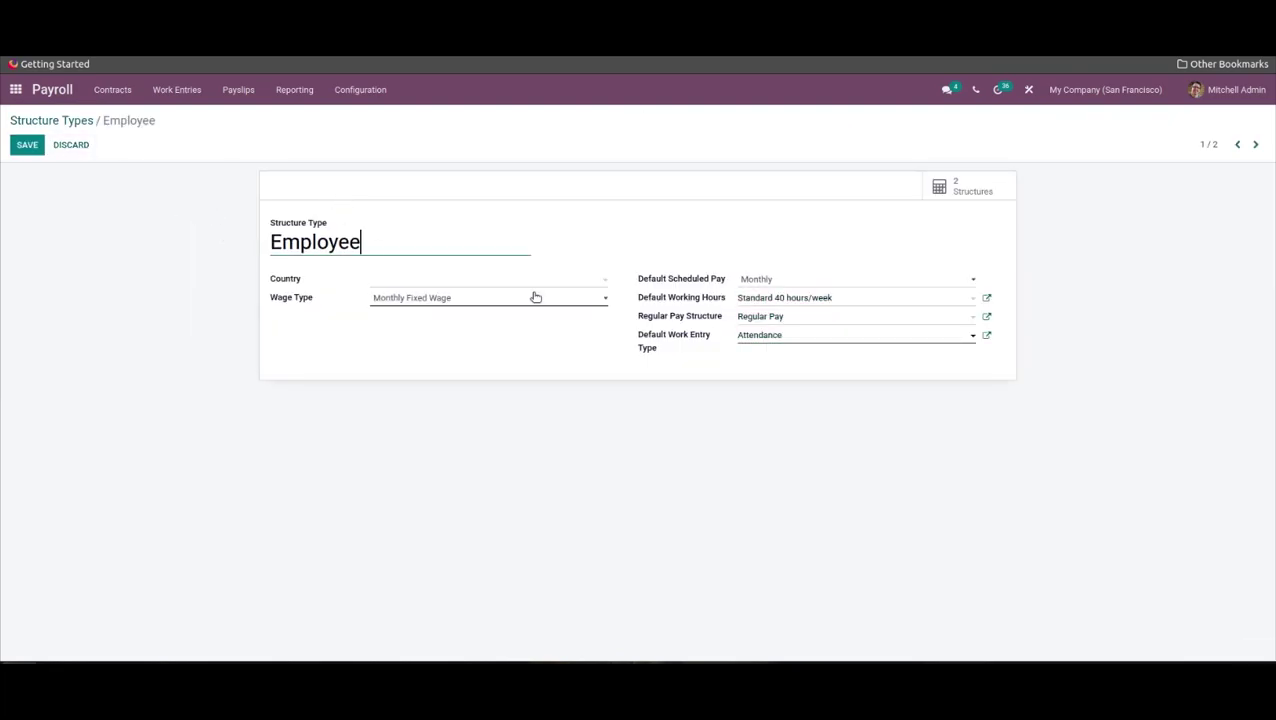
click(455, 299)
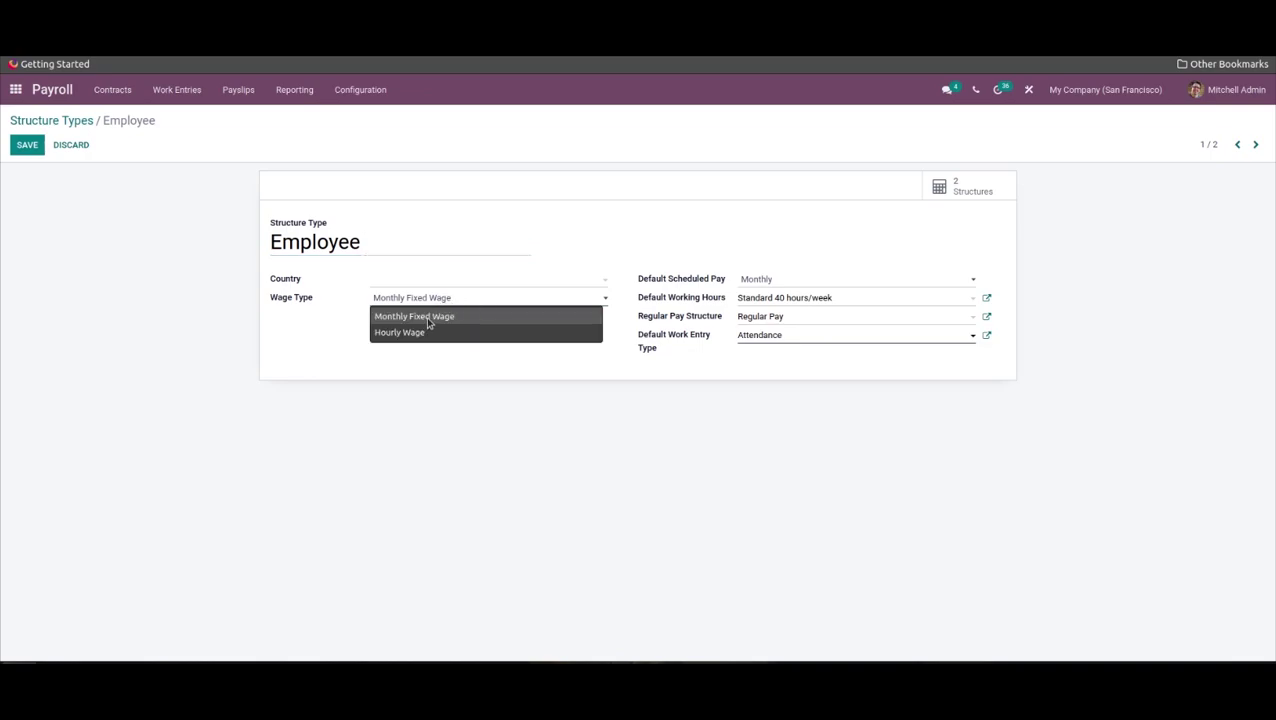
click(823, 288)
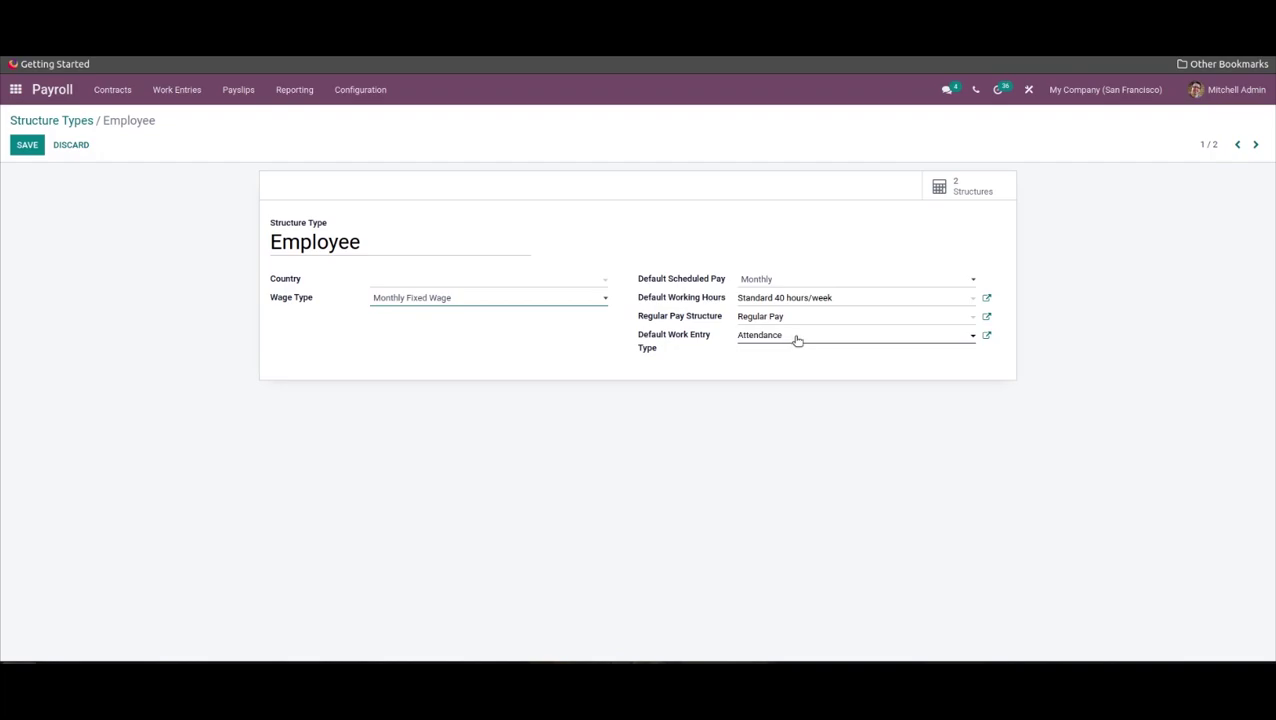
click(27, 145)
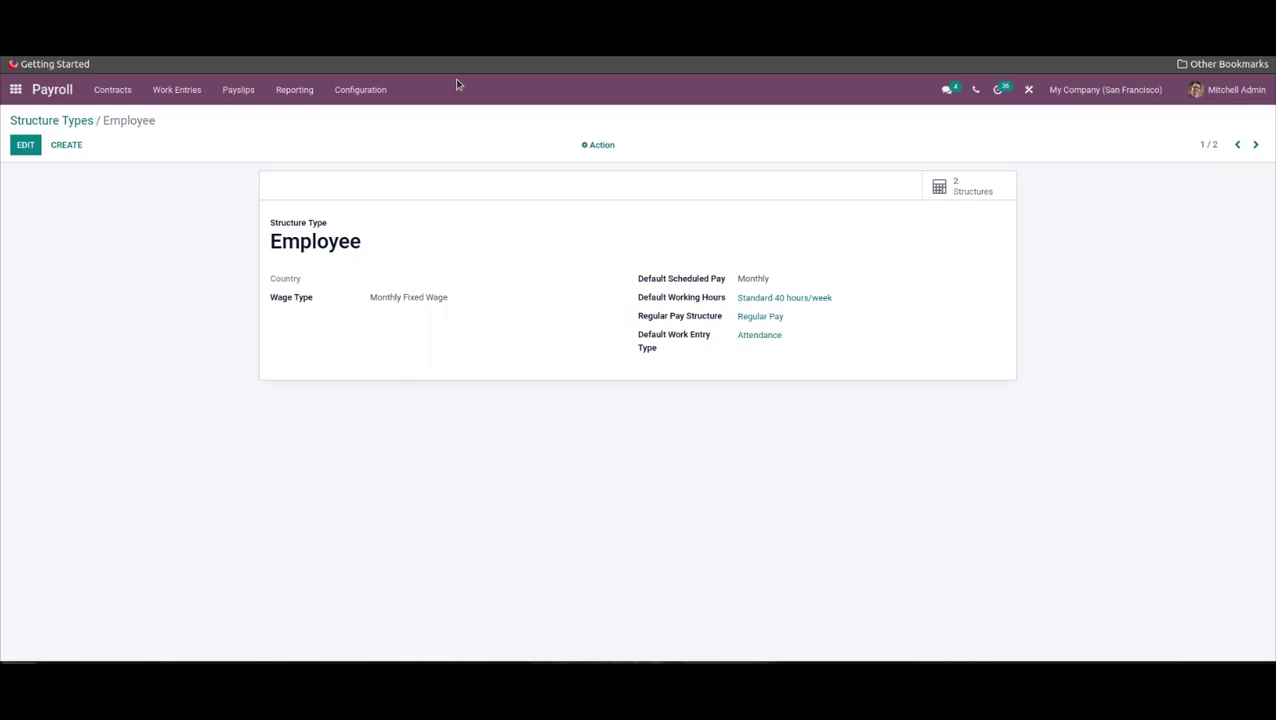
Open the Salary Structures list and expand its Employee and Worker groups
click(358, 91)
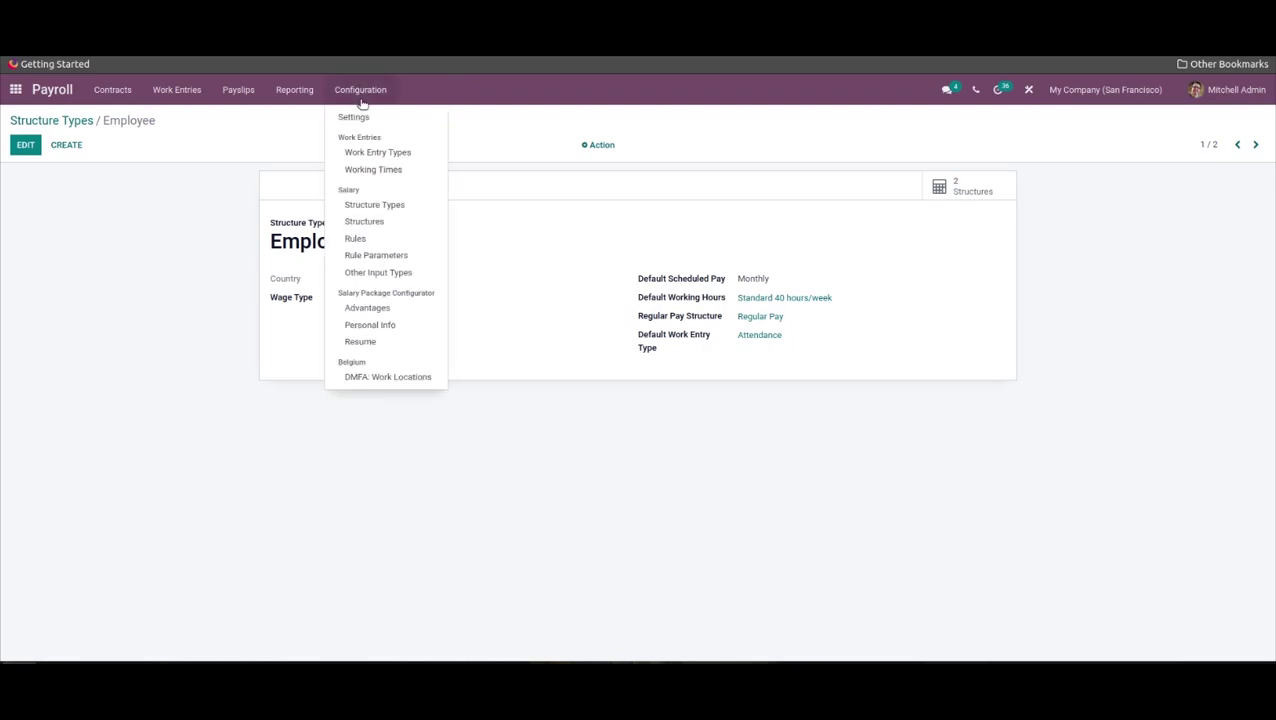
click(365, 221)
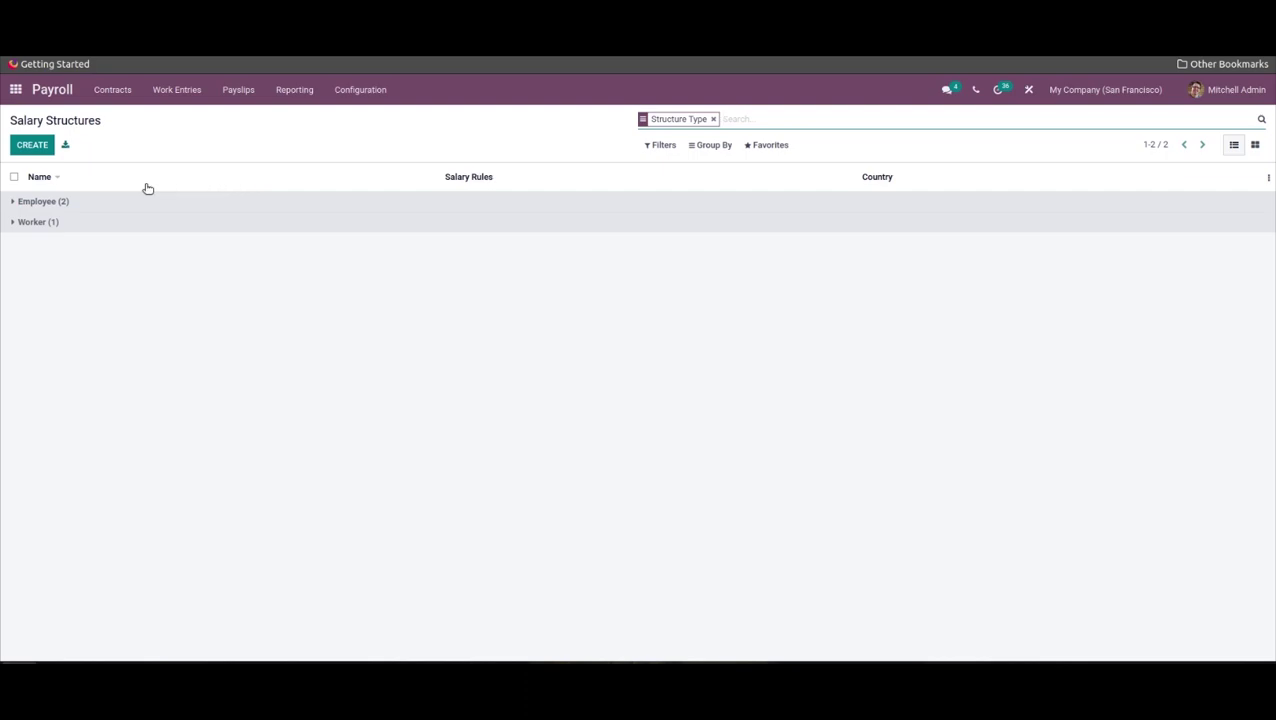
click(64, 201)
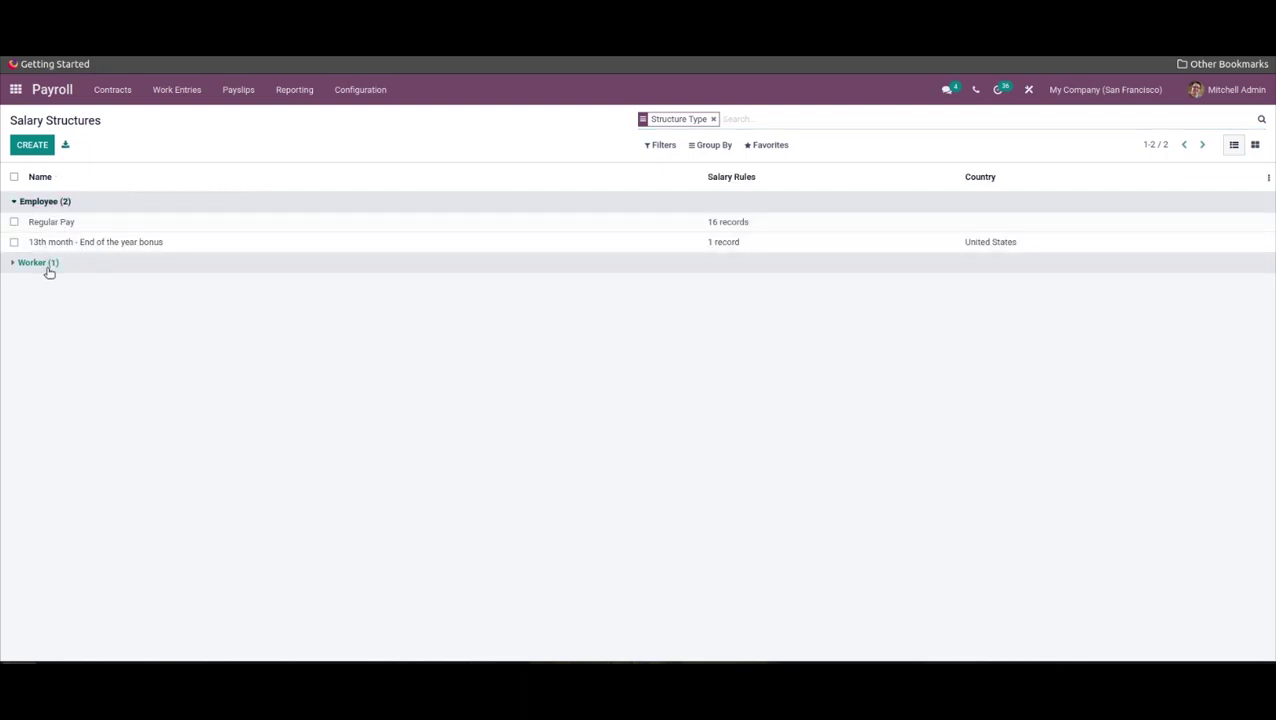
click(48, 264)
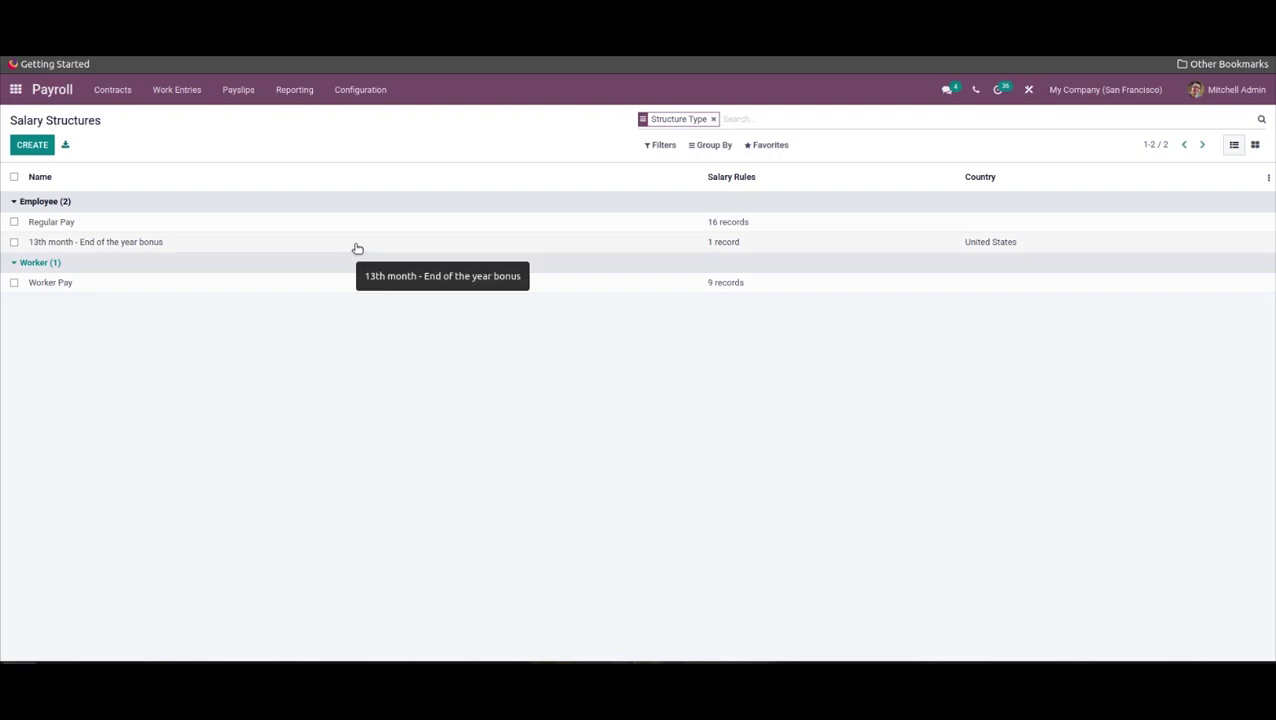
Start a new salary structure and review the structure Type options without choosing one
click(22, 140)
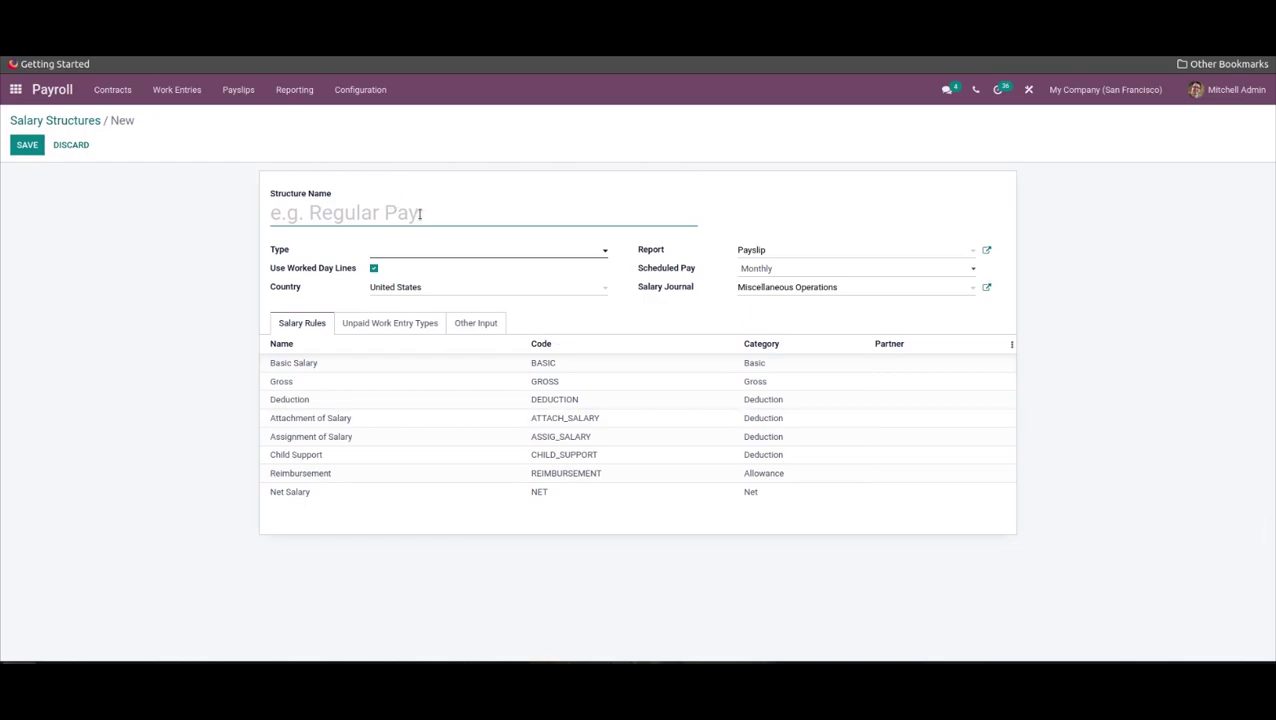
click(463, 252)
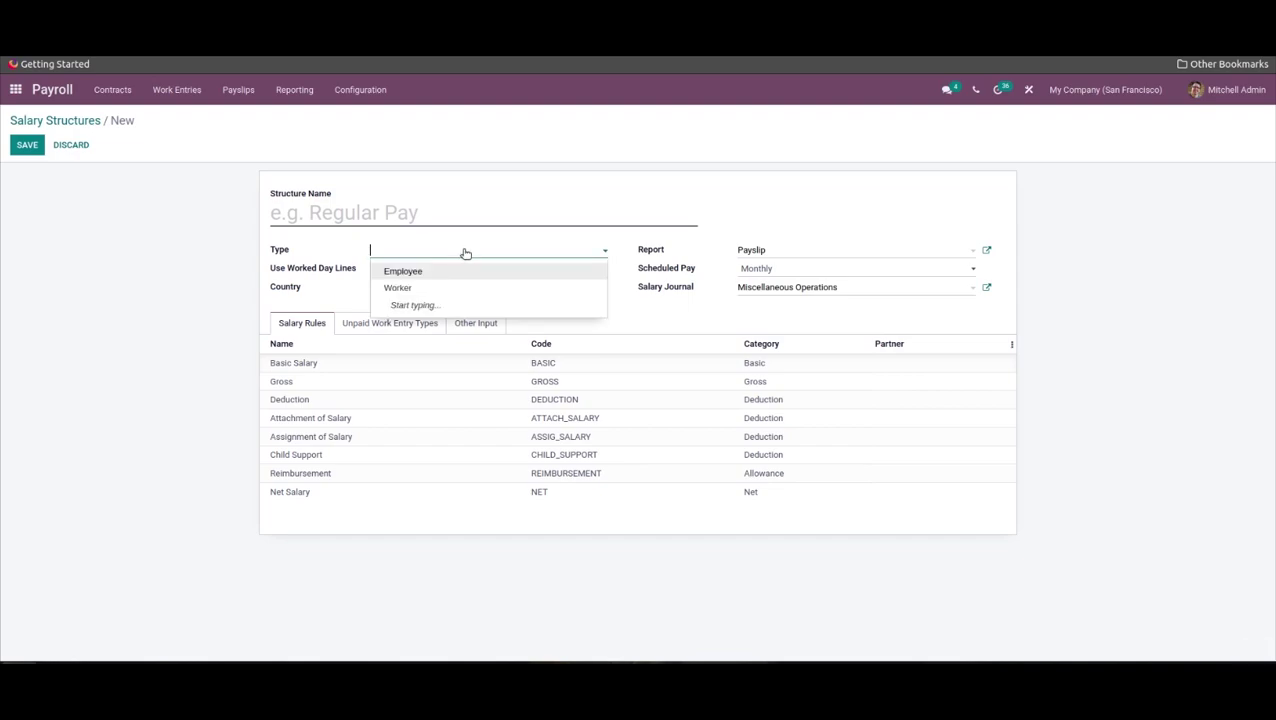
click(466, 252)
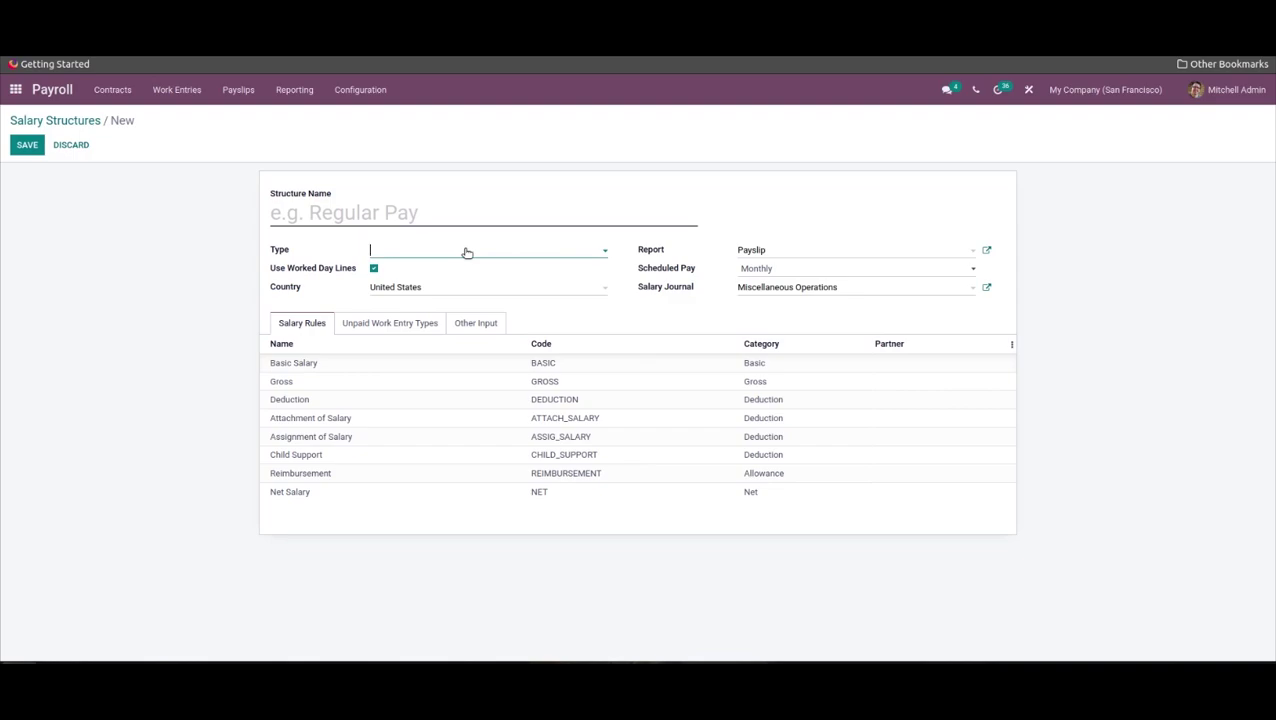
click(793, 270)
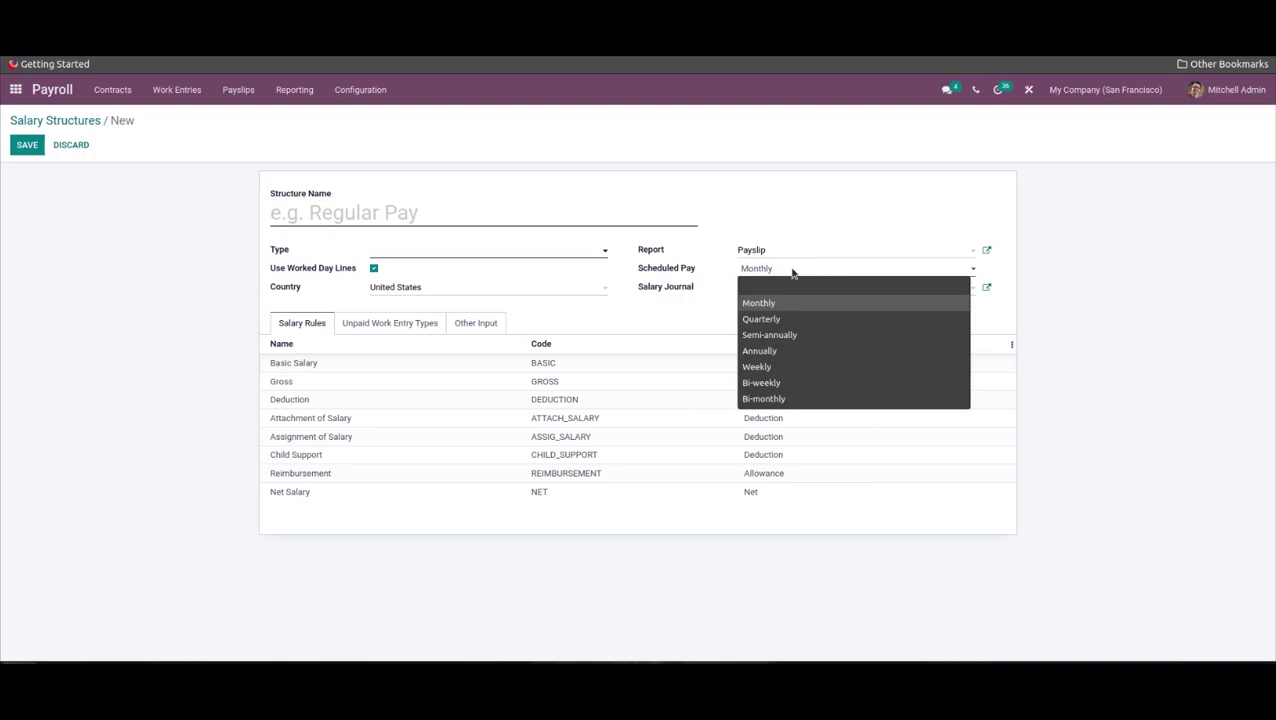
click(794, 271)
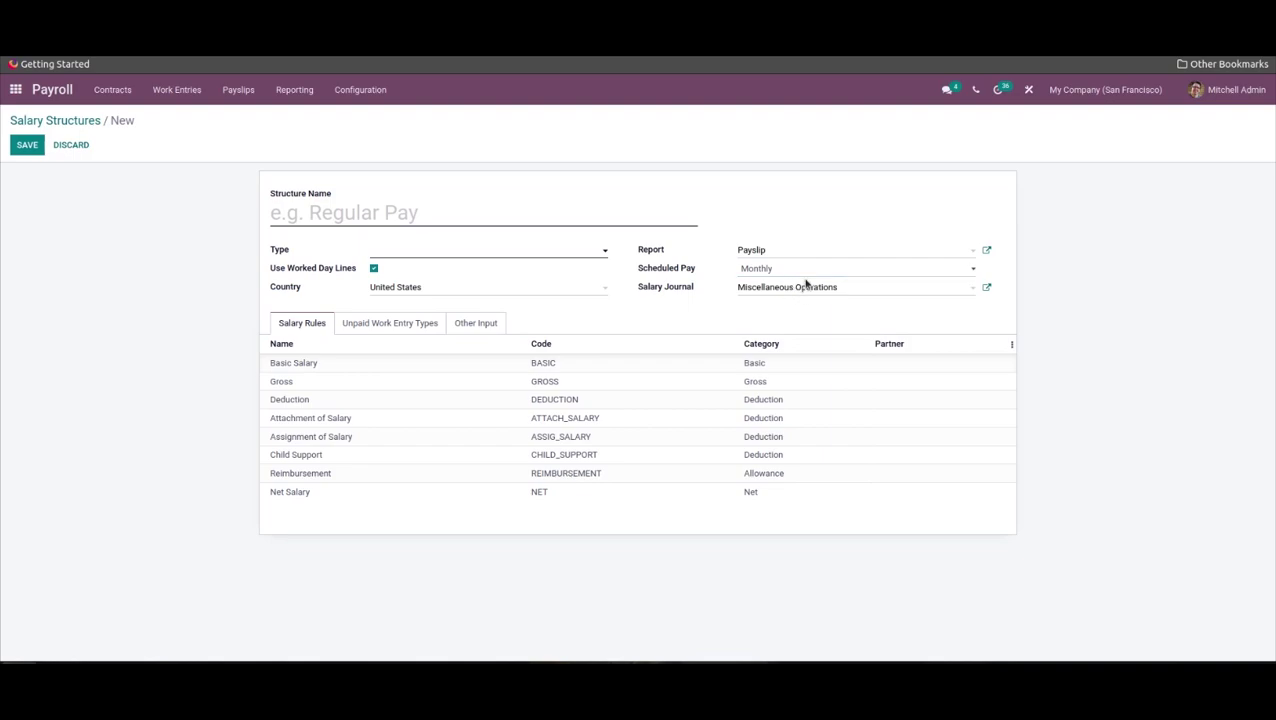
click(859, 285)
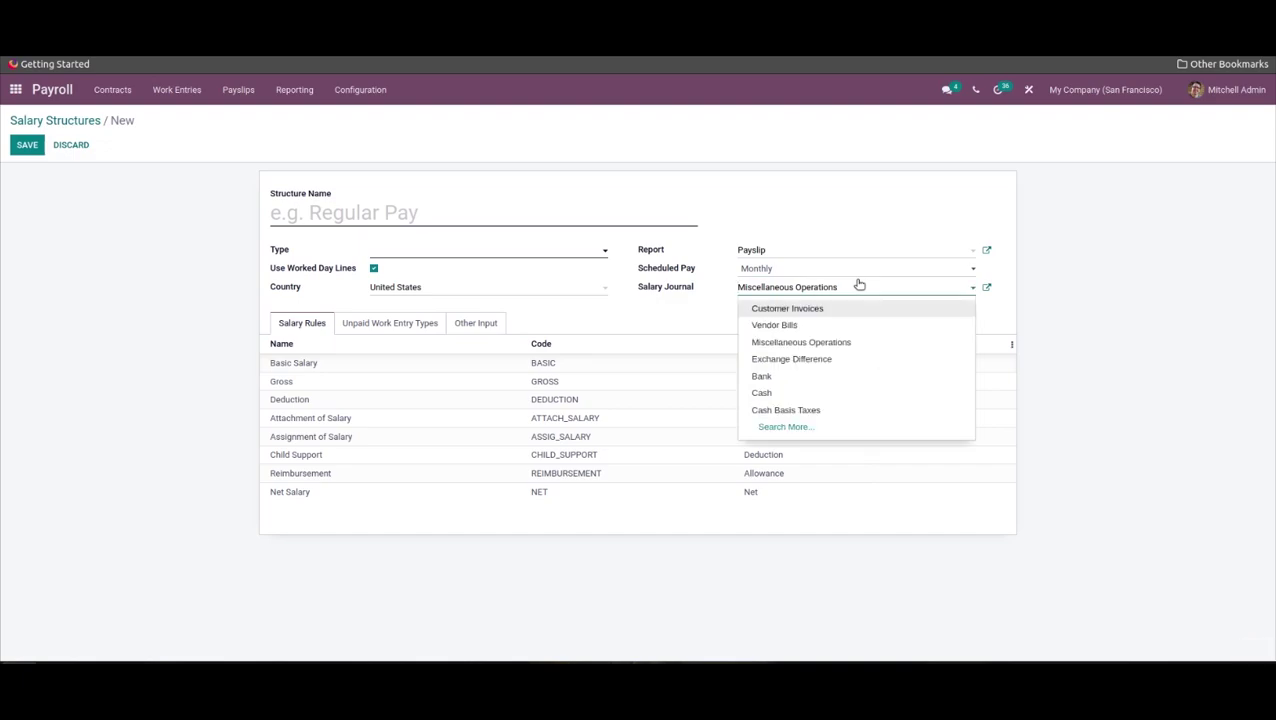
click(858, 284)
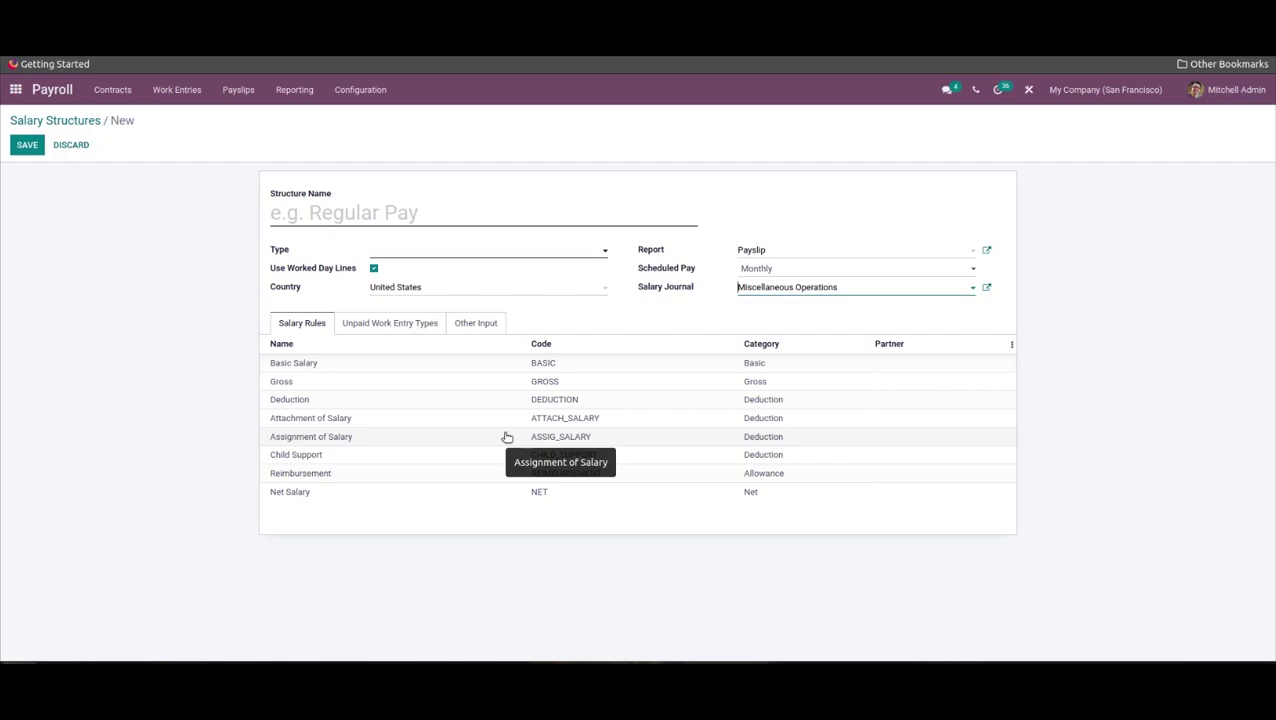
Inspect the Basic Salary and Gross rules unchanged, then view the empty Unpaid Work Entry Types
click(352, 366)
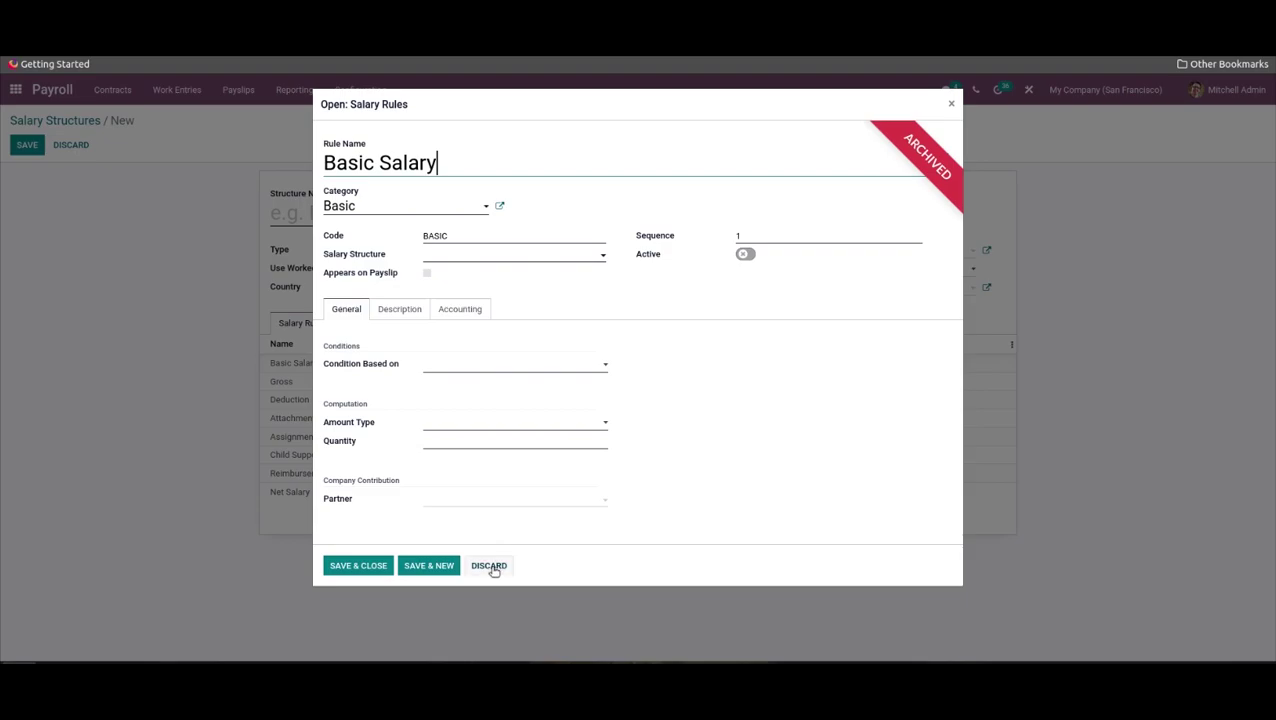
click(489, 566)
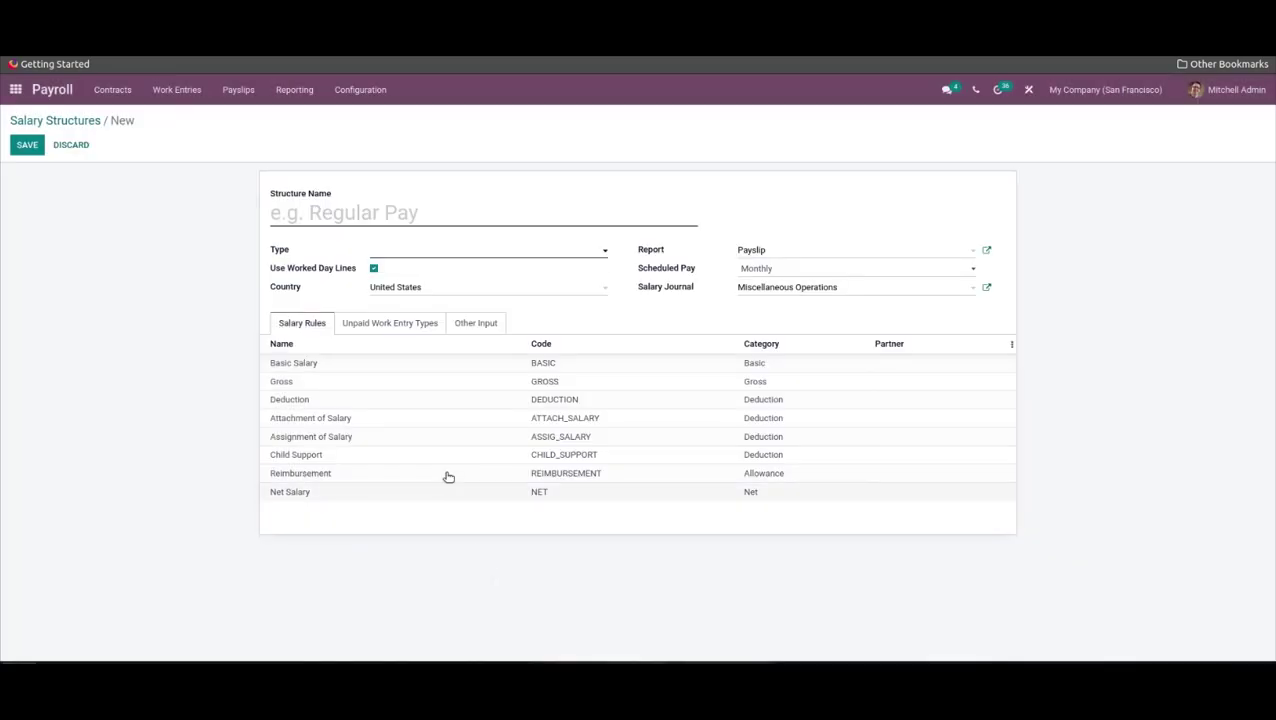
click(442, 384)
click(489, 566)
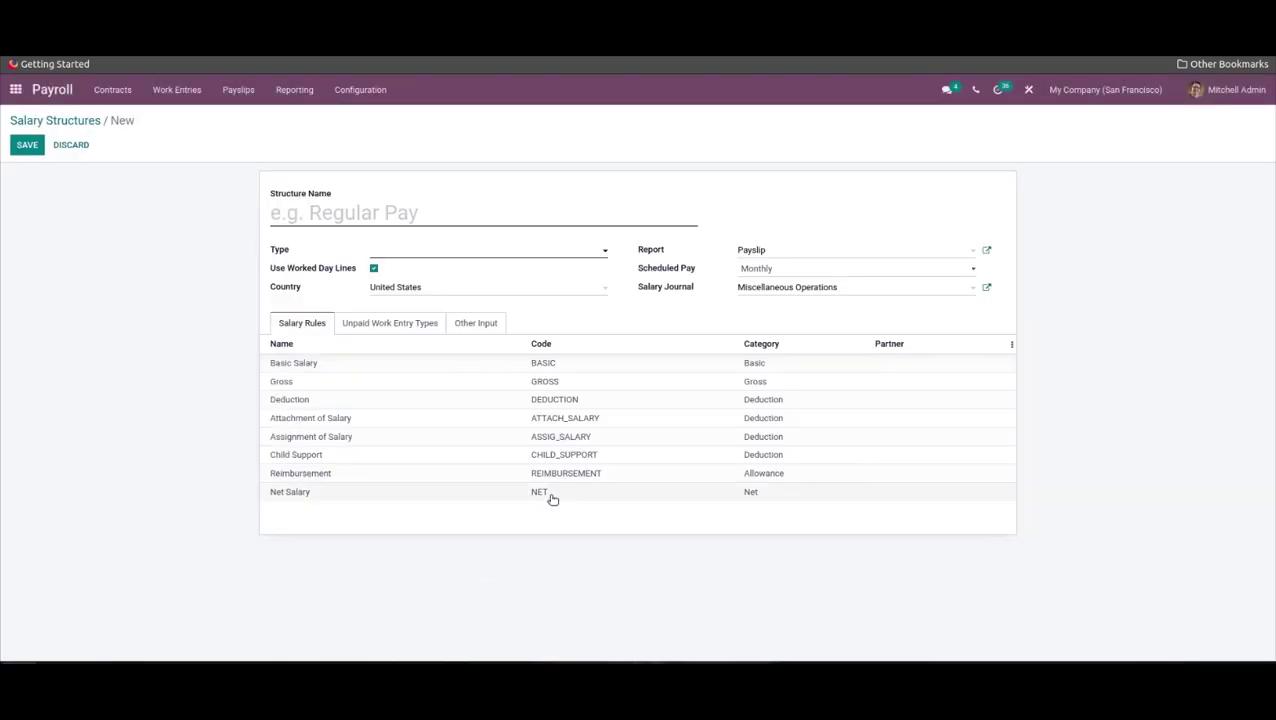
click(383, 323)
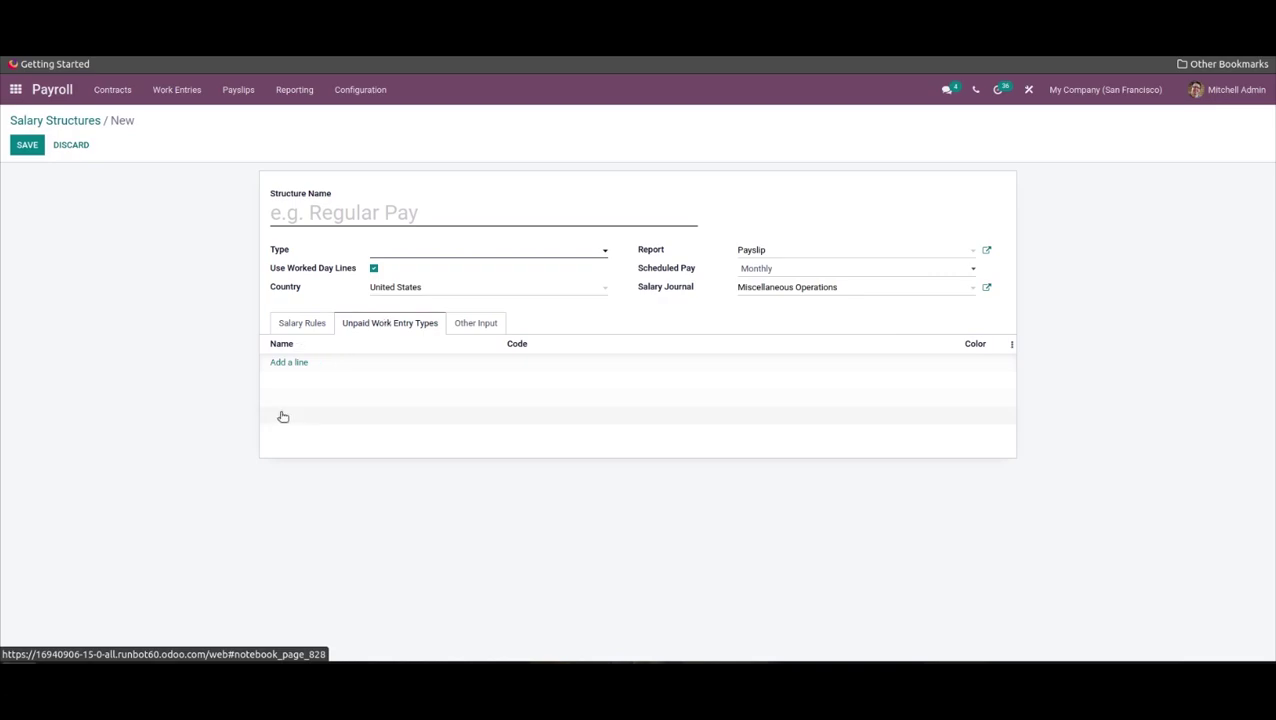
Browse the unpaid work entry types and other inputs without adding any
click(291, 362)
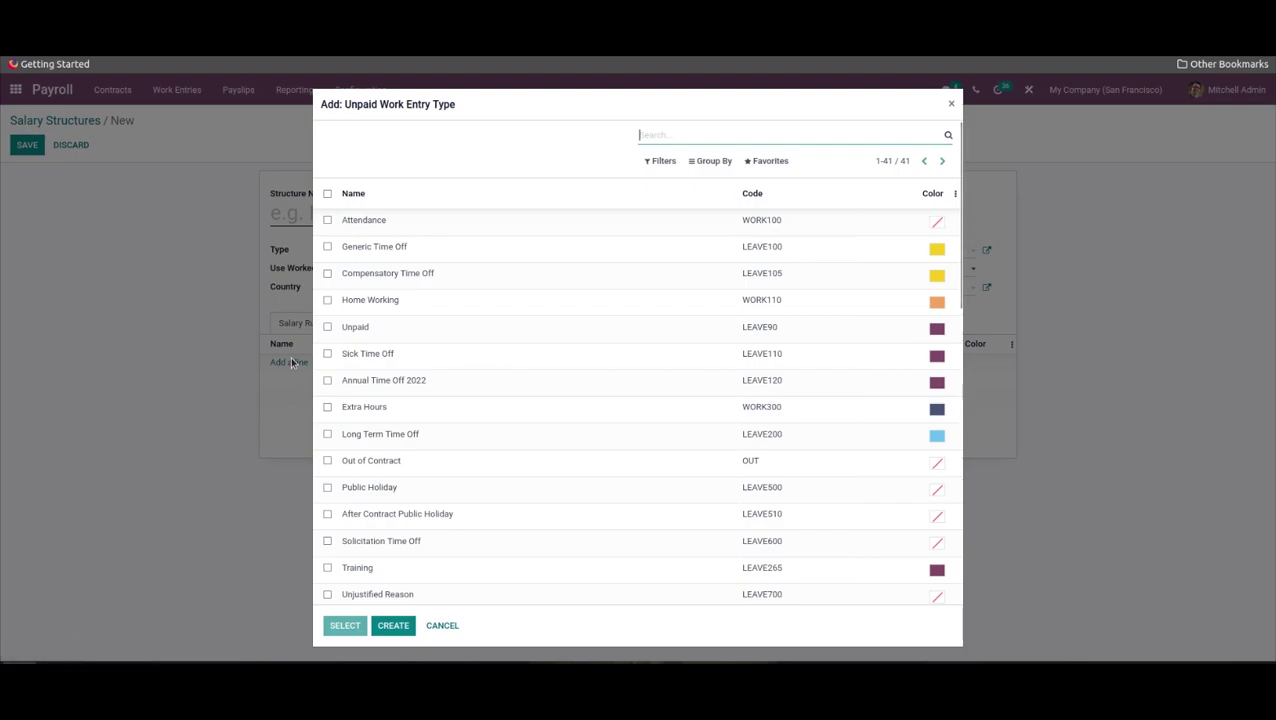
click(442, 626)
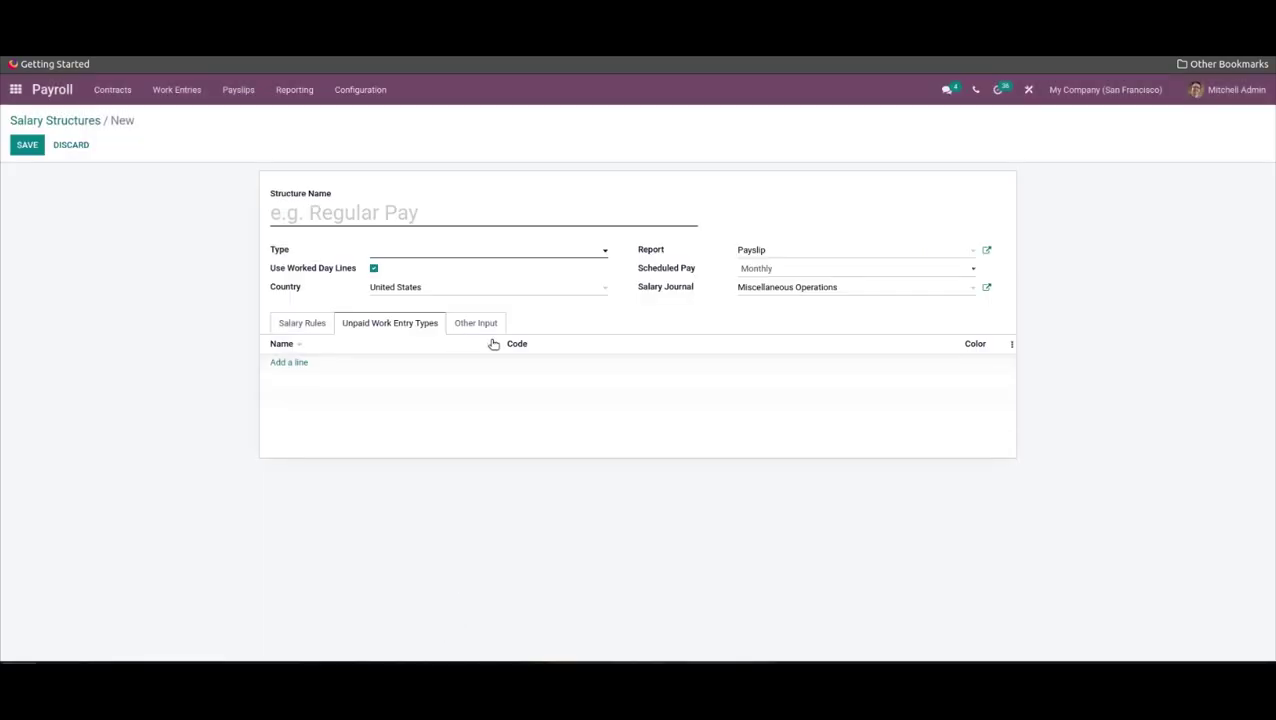
click(482, 325)
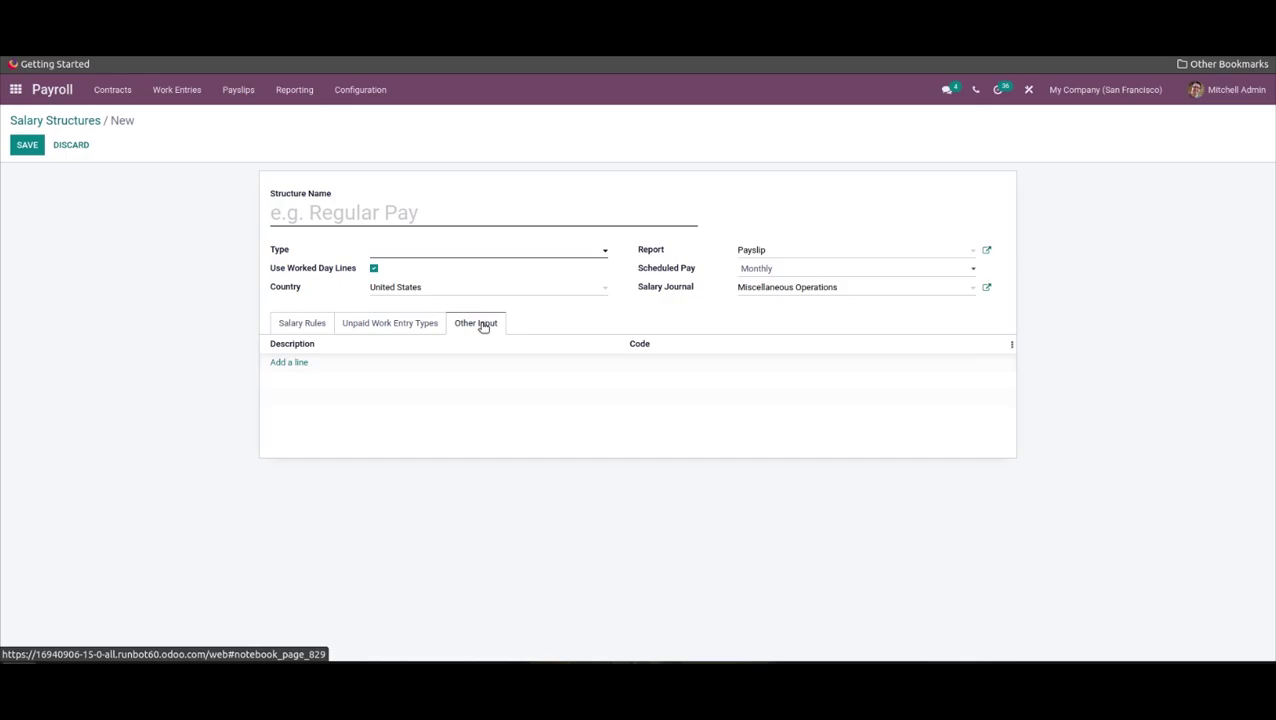
click(292, 362)
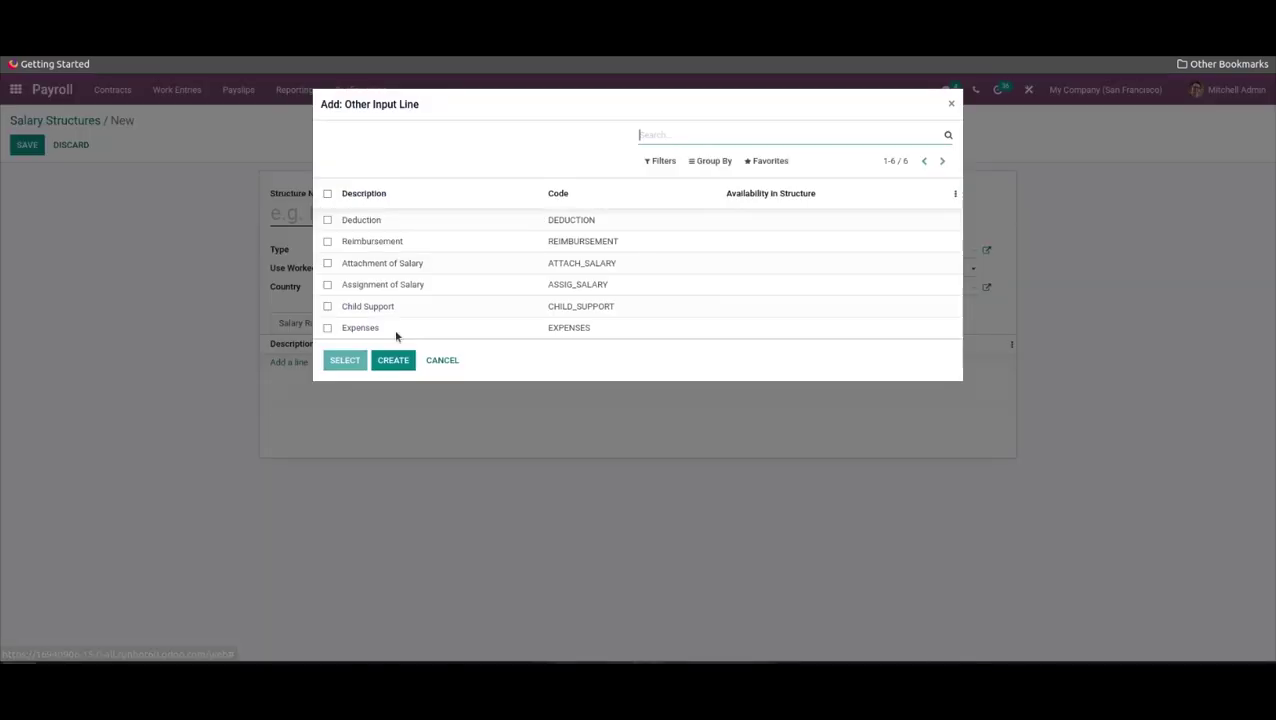
click(449, 361)
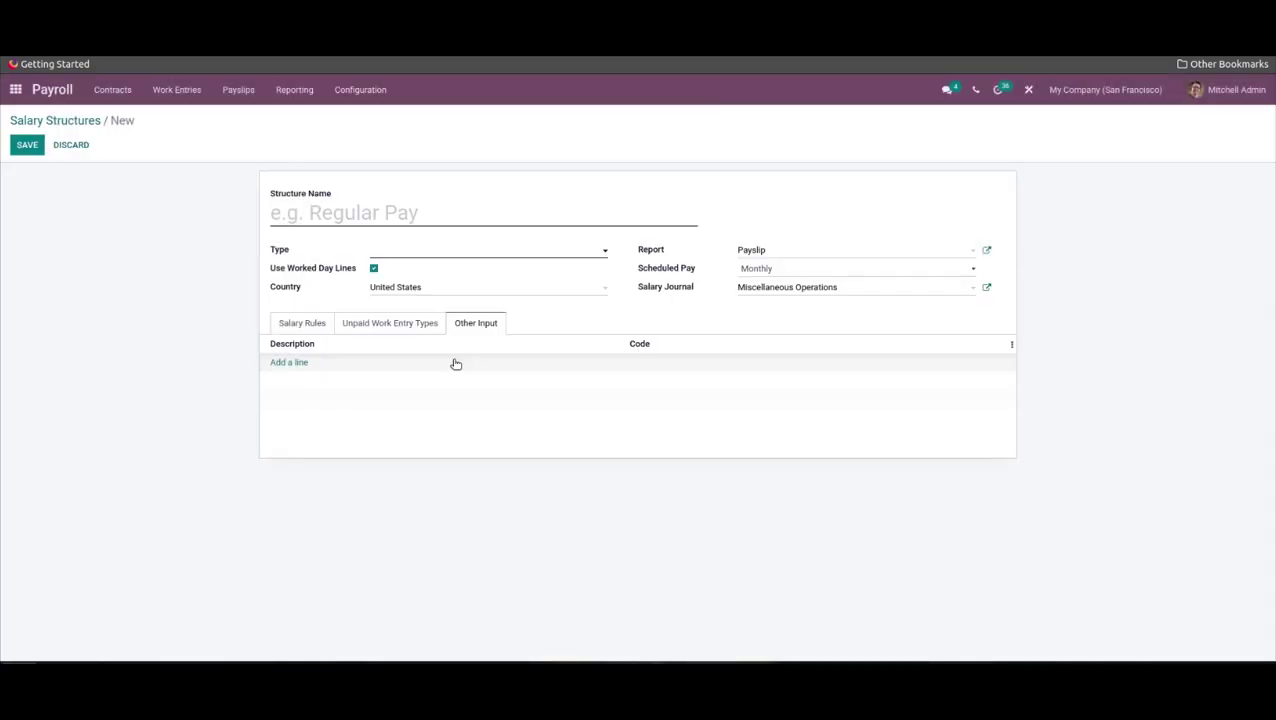
Discard the new salary structure and go to the Salary Rules list
click(82, 146)
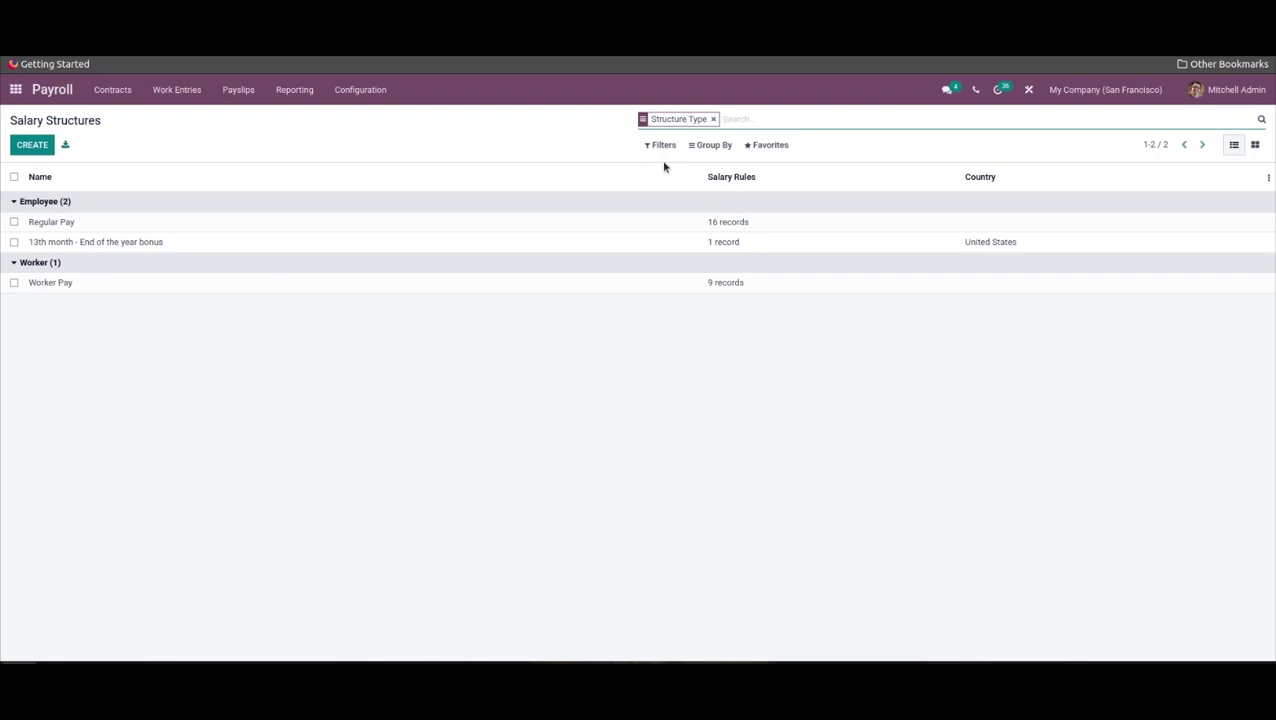
click(377, 100)
click(380, 248)
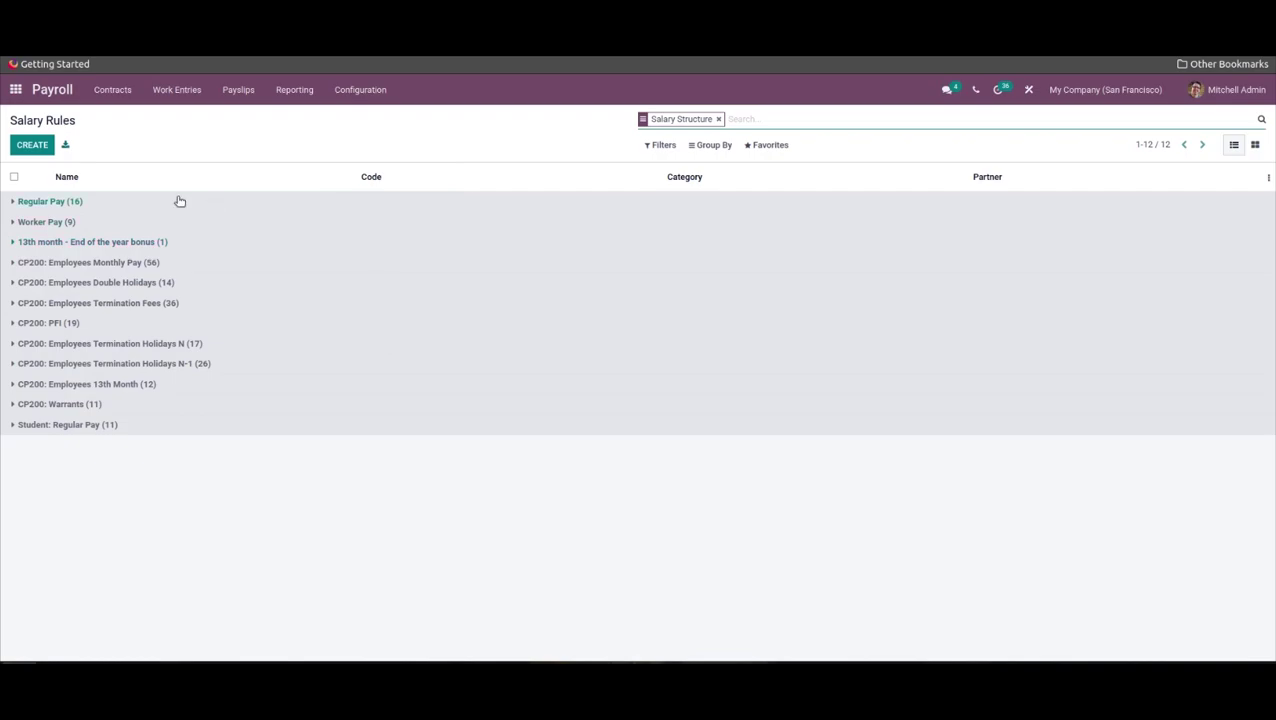
Expand the Regular Pay and Worker Pay rule groups, leaving the filters unapplied
click(114, 208)
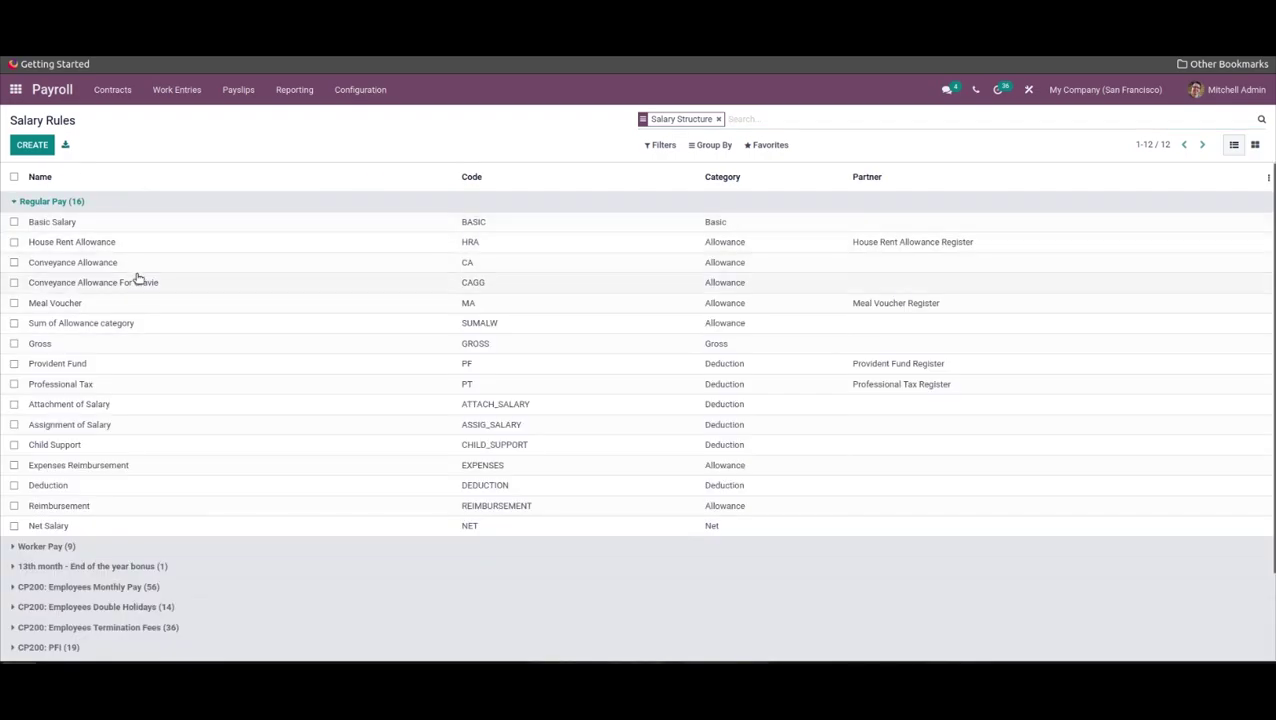
click(138, 546)
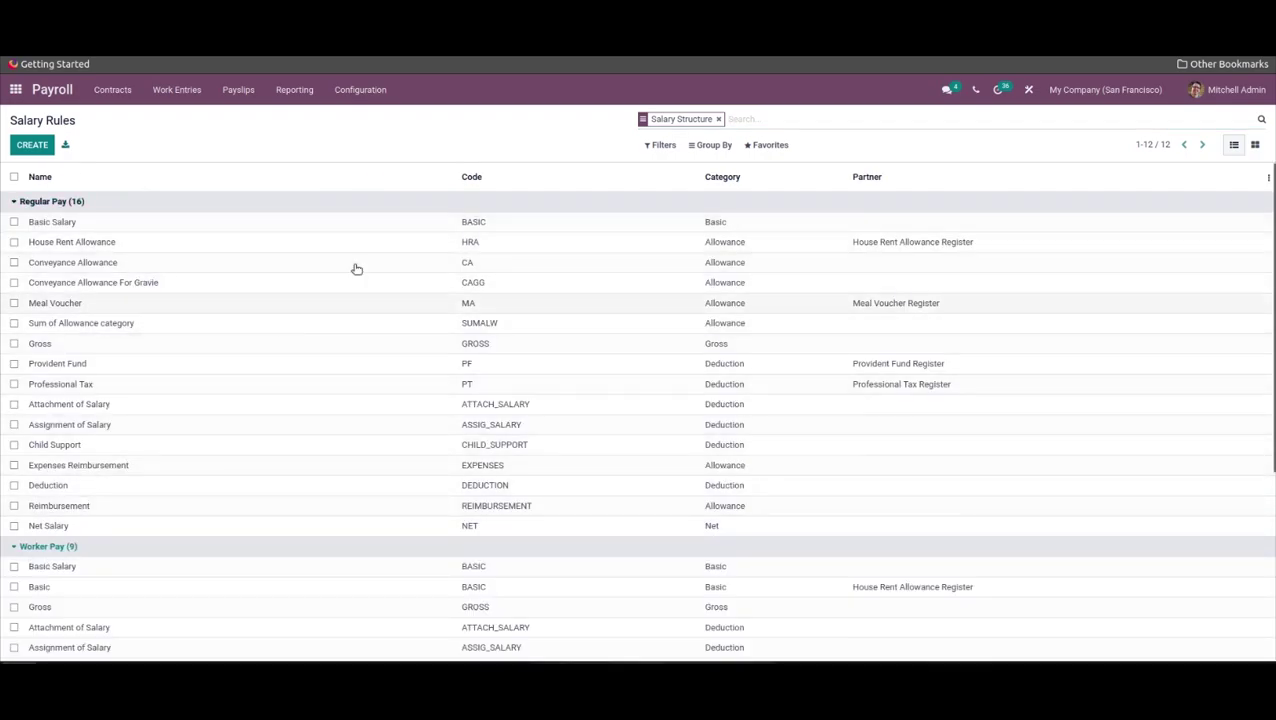
click(661, 146)
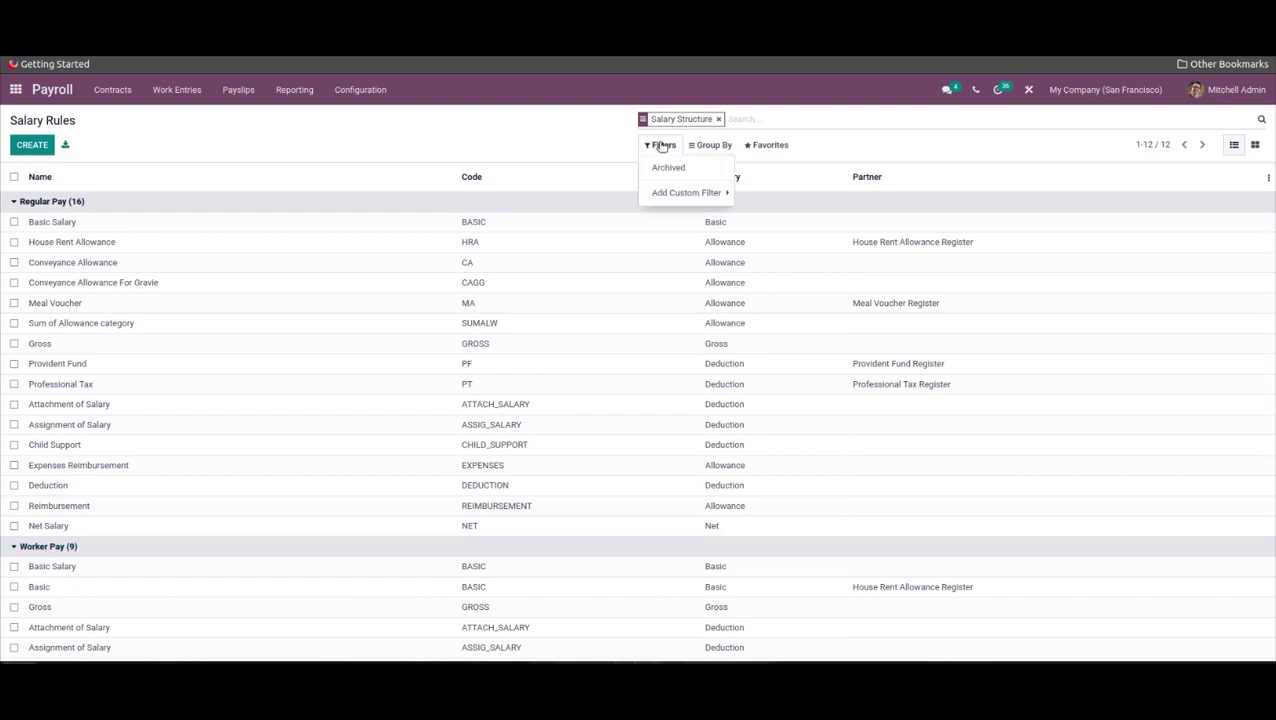
click(455, 139)
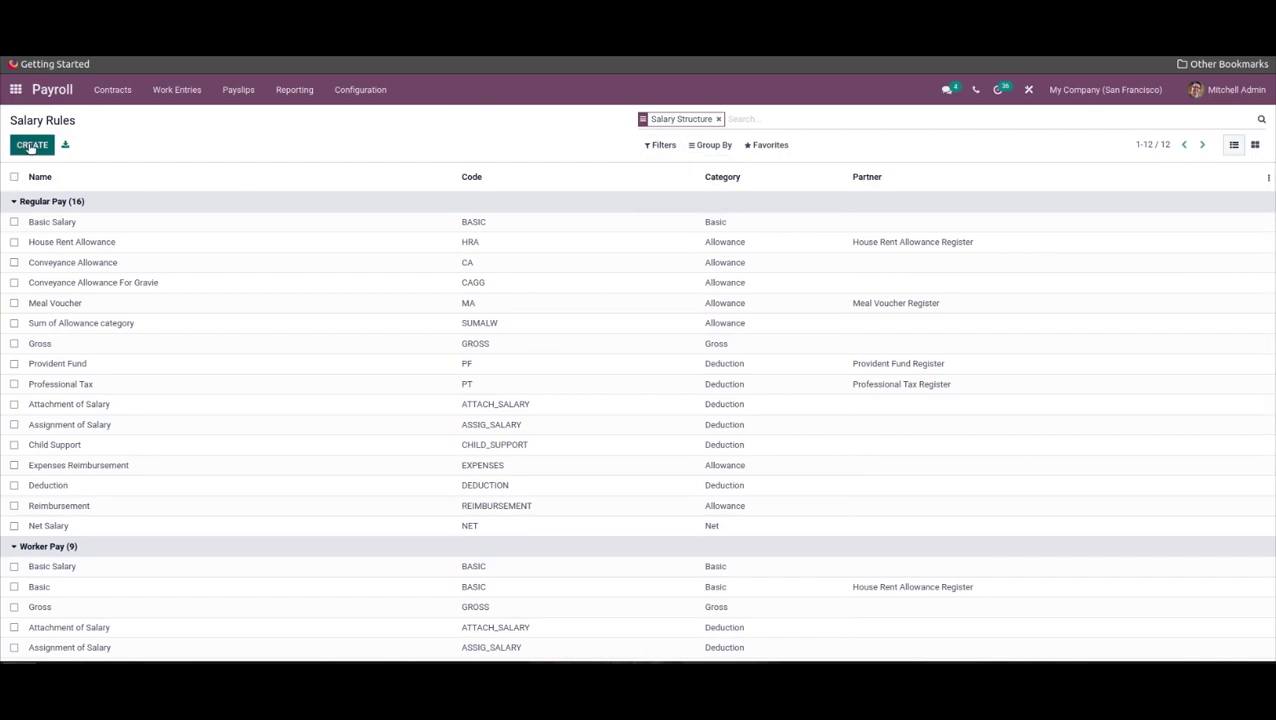
Create a new salary rule named 'Net Salary' with category Net and code NS1
click(31, 146)
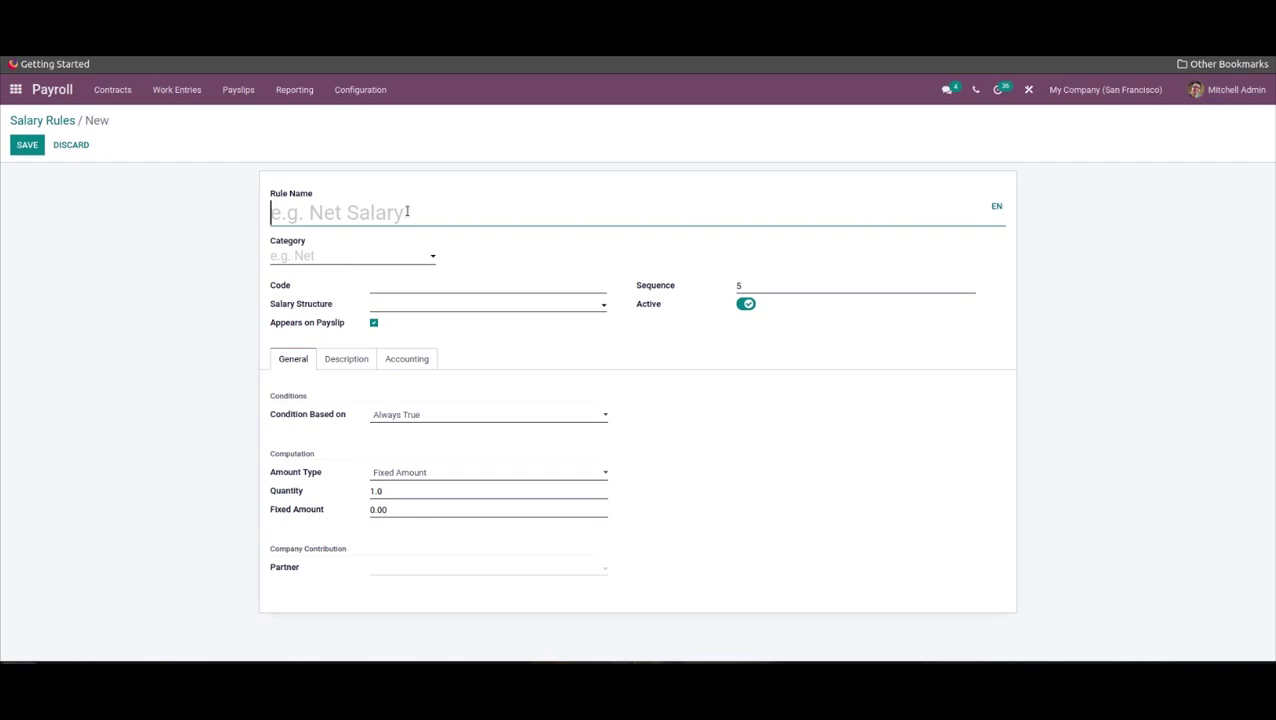
text(N)
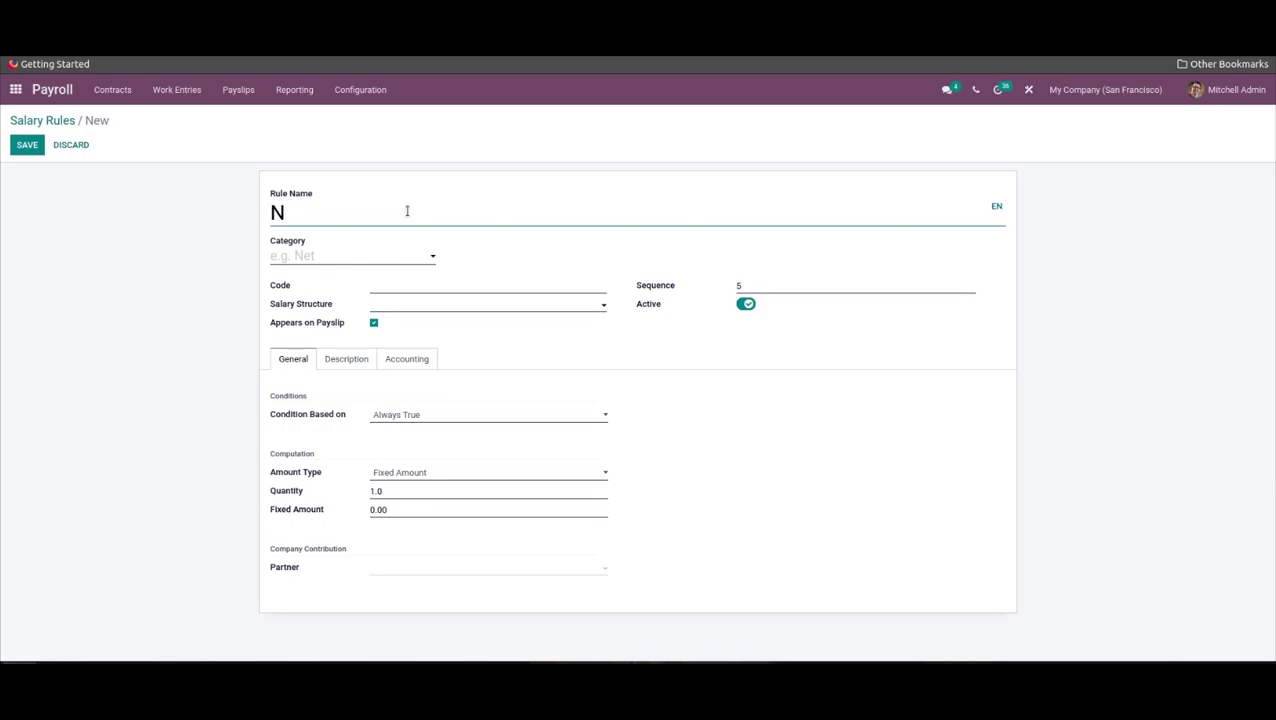
text(et Salary)
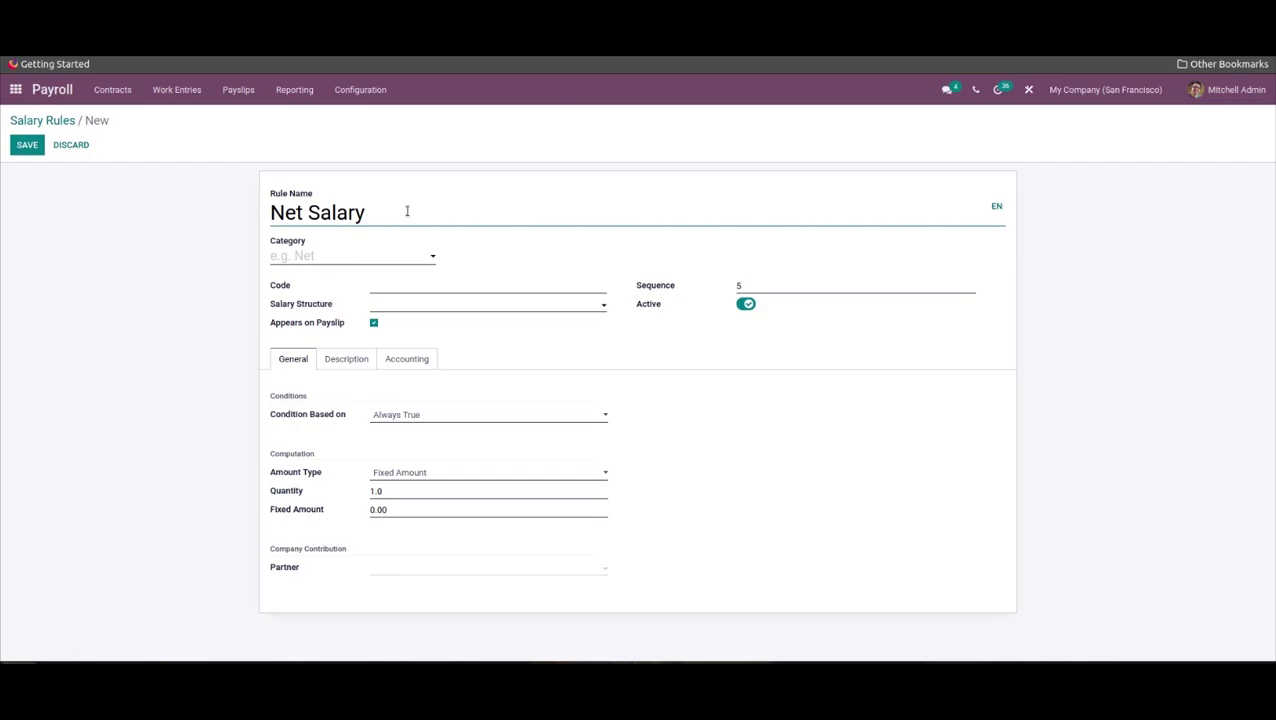
click(350, 260)
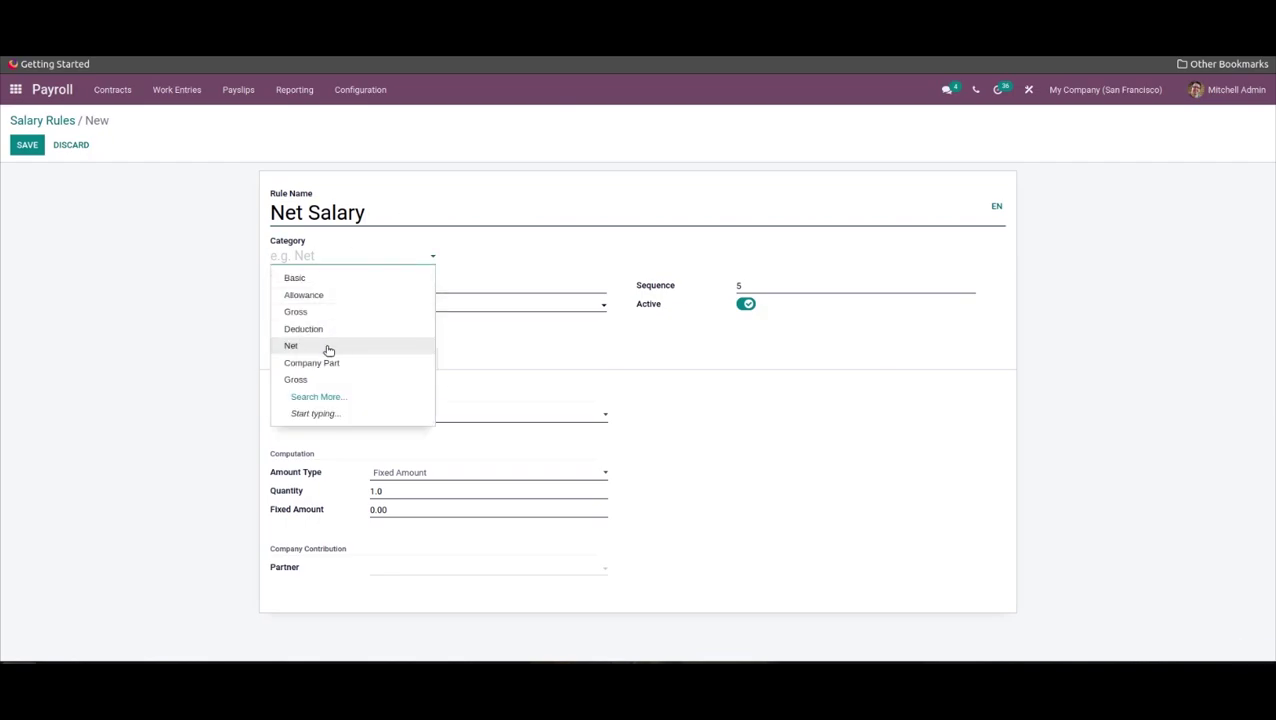
click(328, 348)
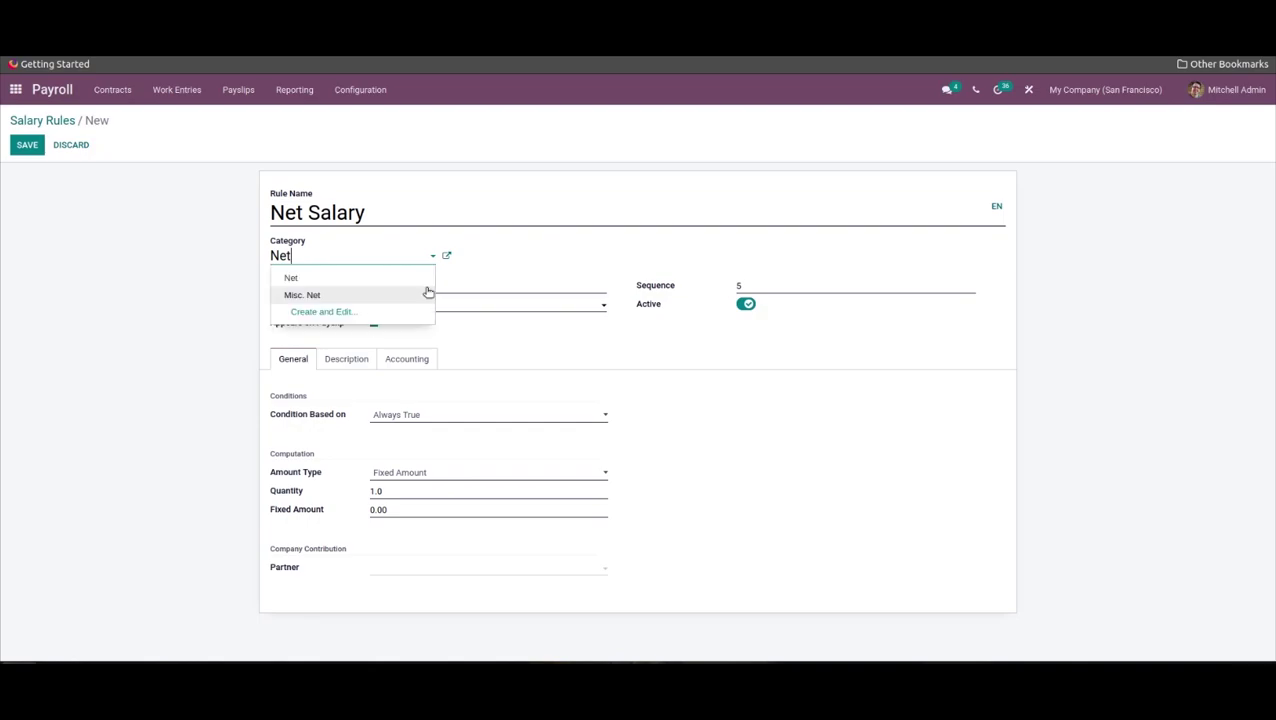
click(475, 283)
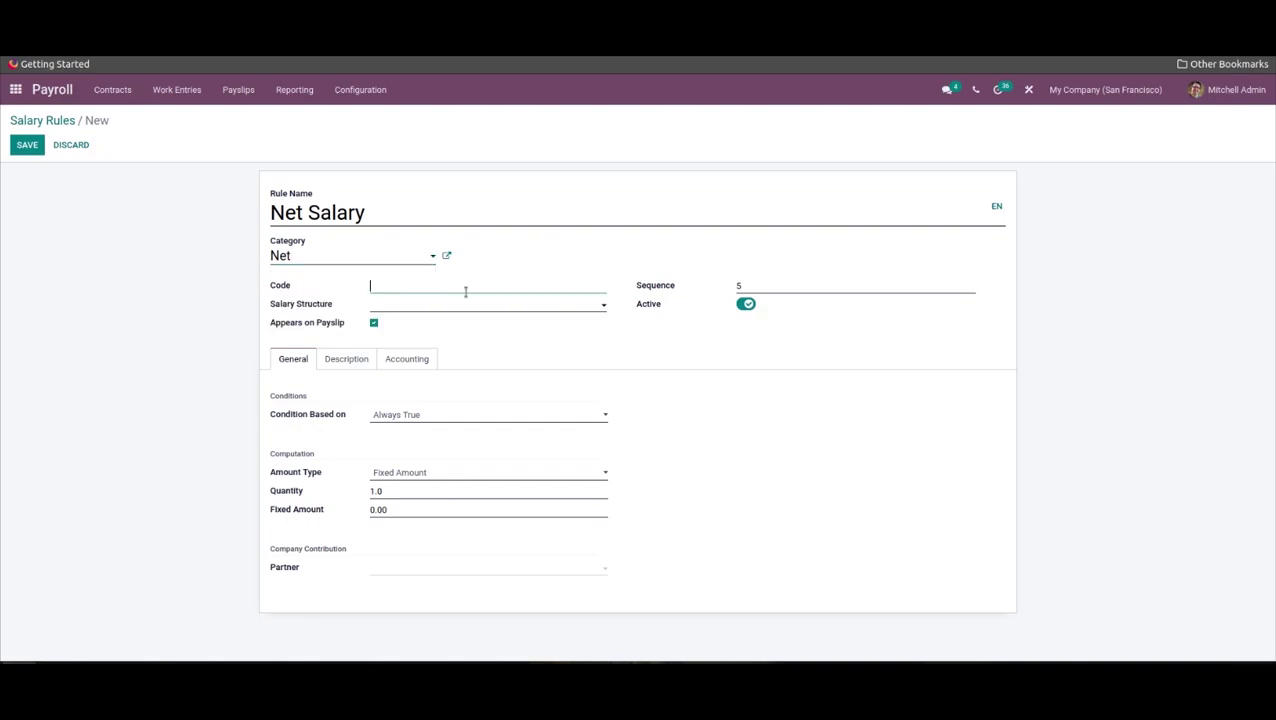
text(NS1)
click(466, 303)
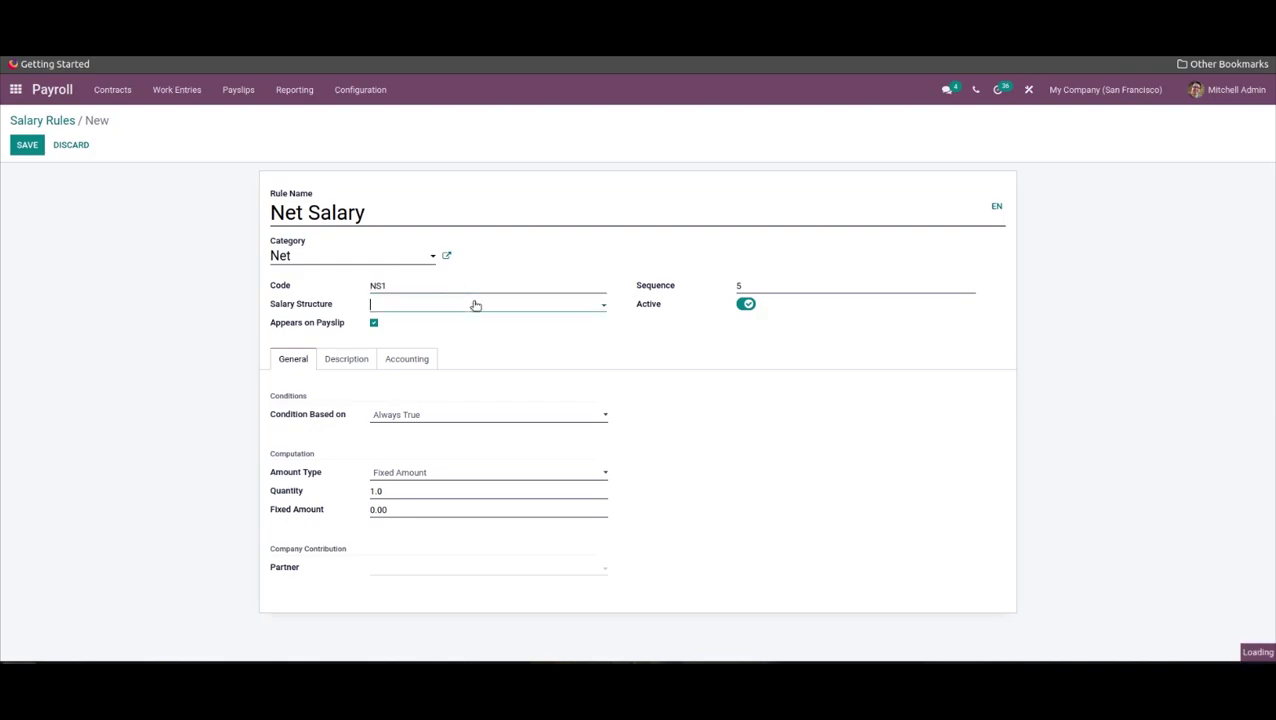
Set the Net Salary rule's salary structure to Regular Pay
click(457, 326)
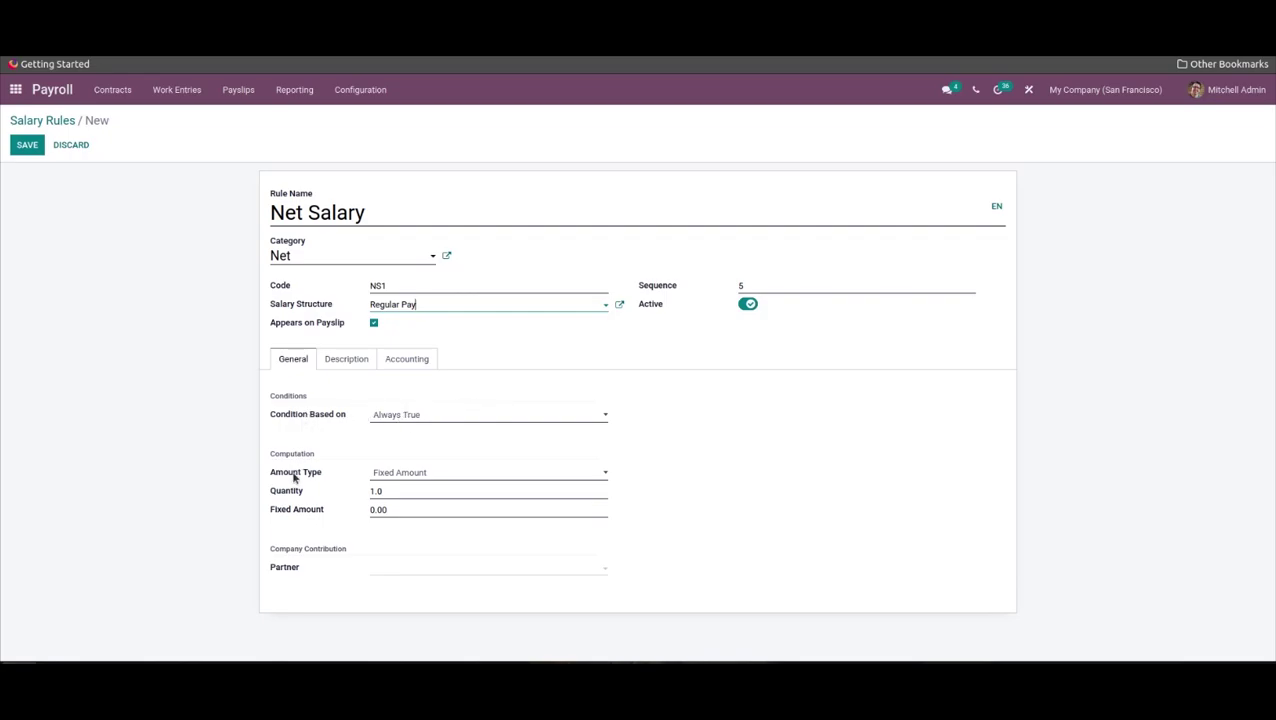
mouse_move(294, 478)
click(437, 419)
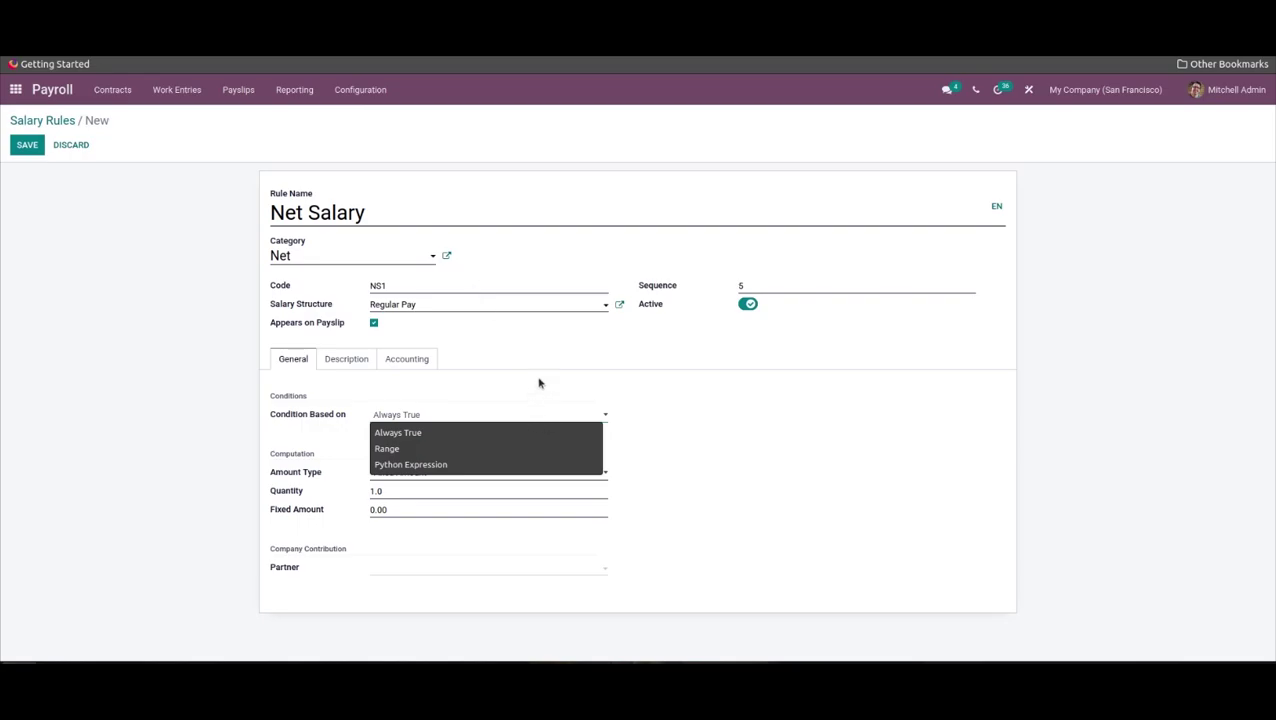
Change the condition type from Range to Python Expression, keeping the default condition code
click(577, 385)
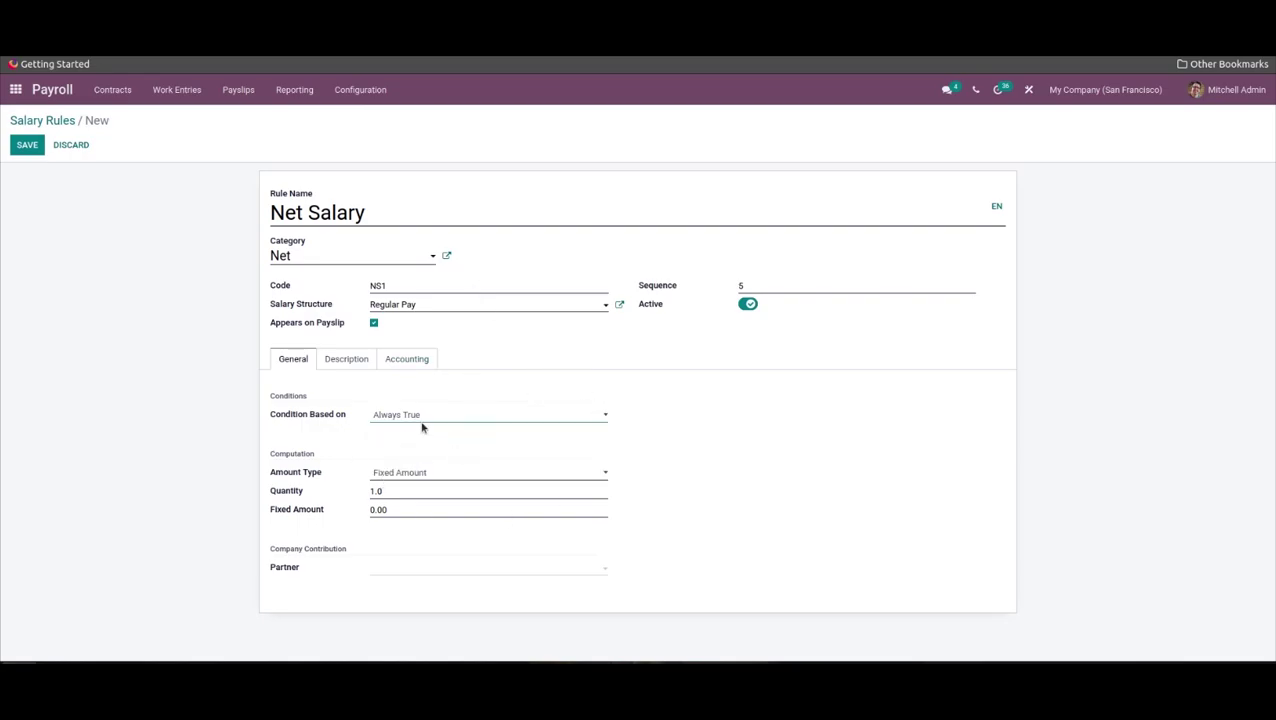
click(487, 415)
click(474, 449)
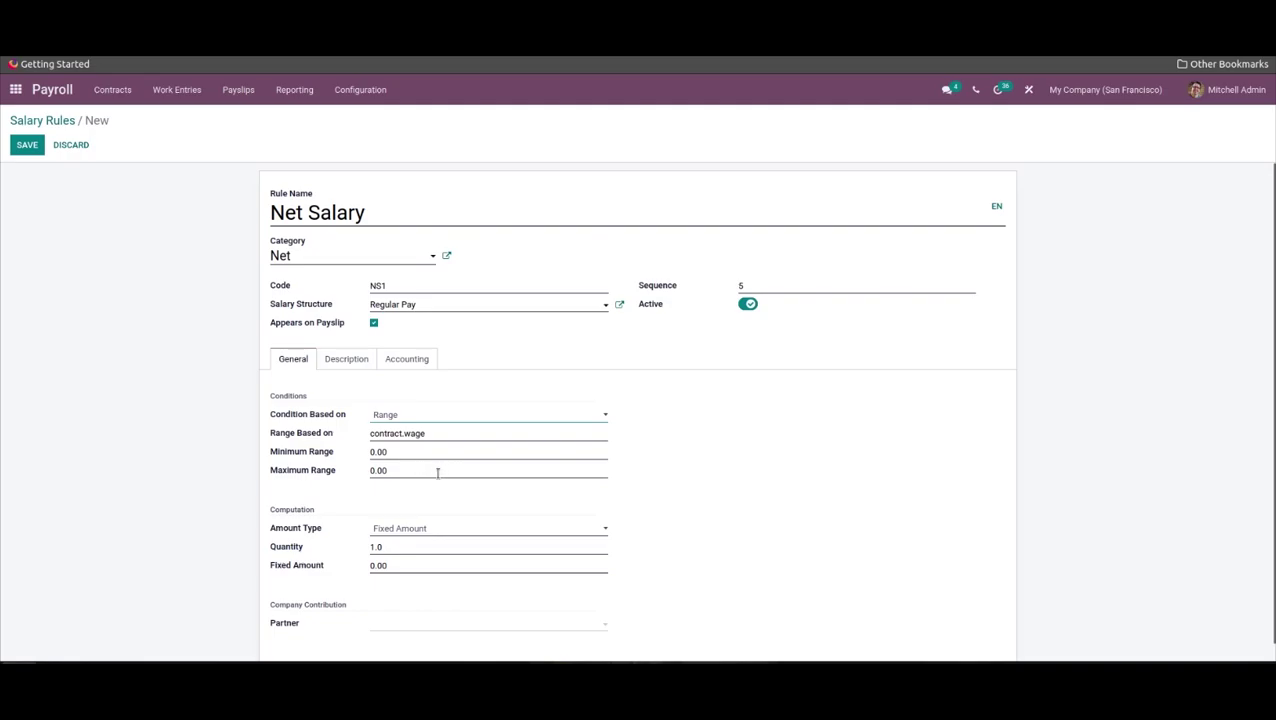
click(441, 417)
click(433, 464)
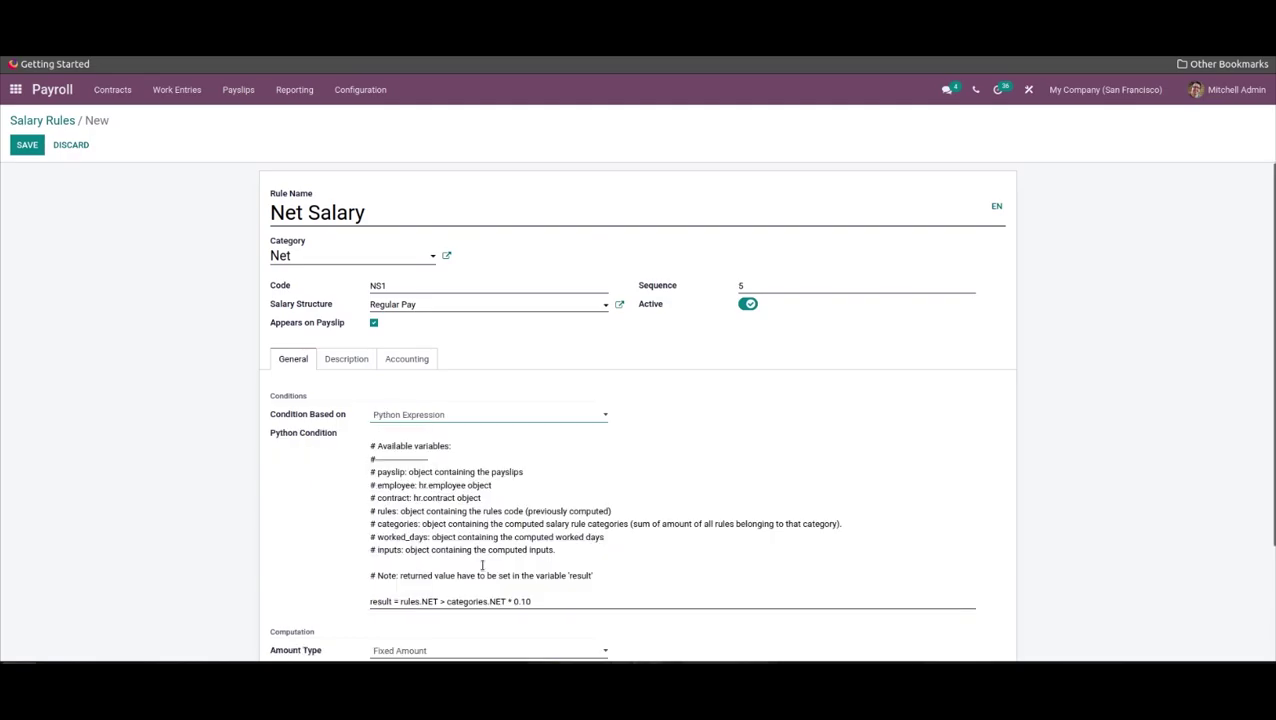
scroll(482, 566, down, 3)
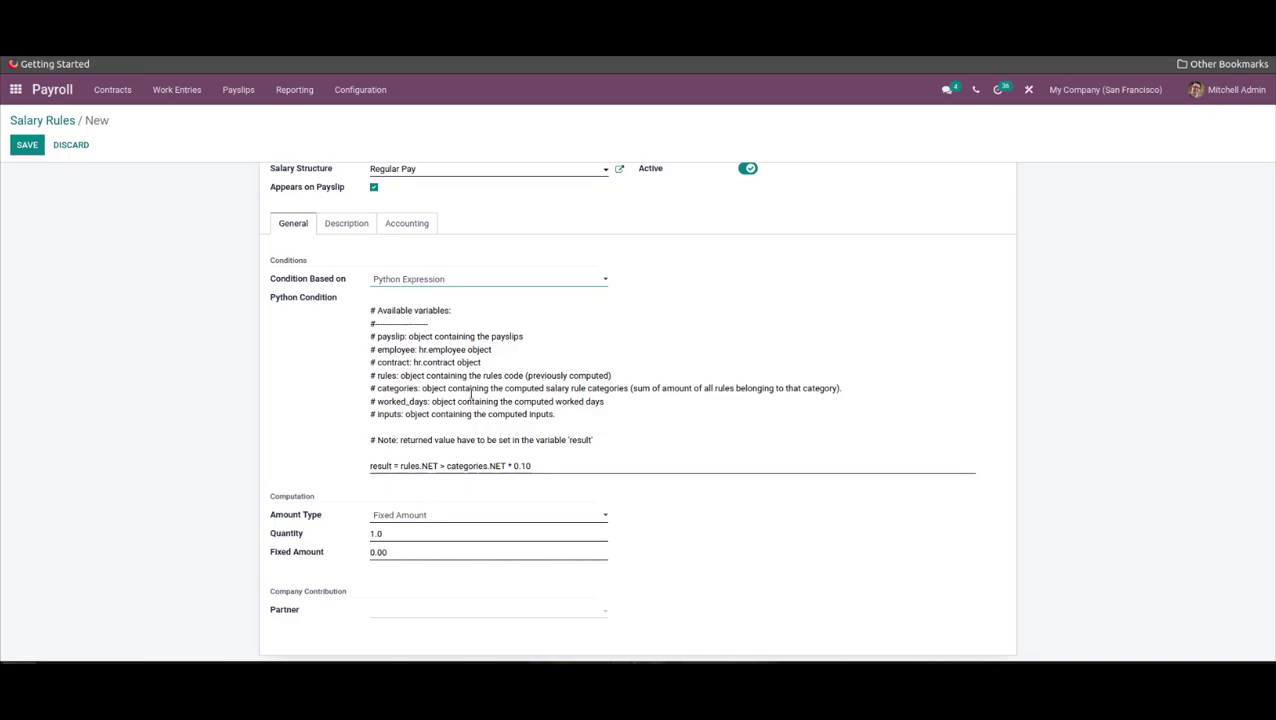
click(442, 519)
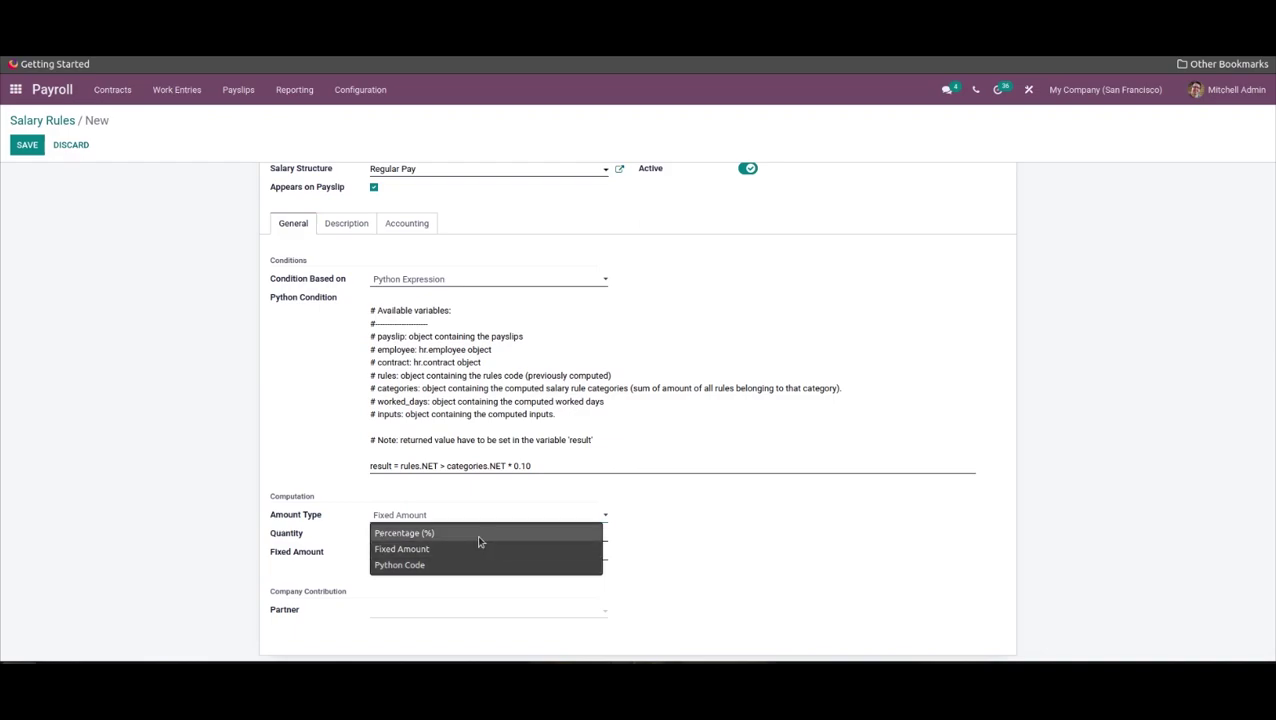
click(478, 537)
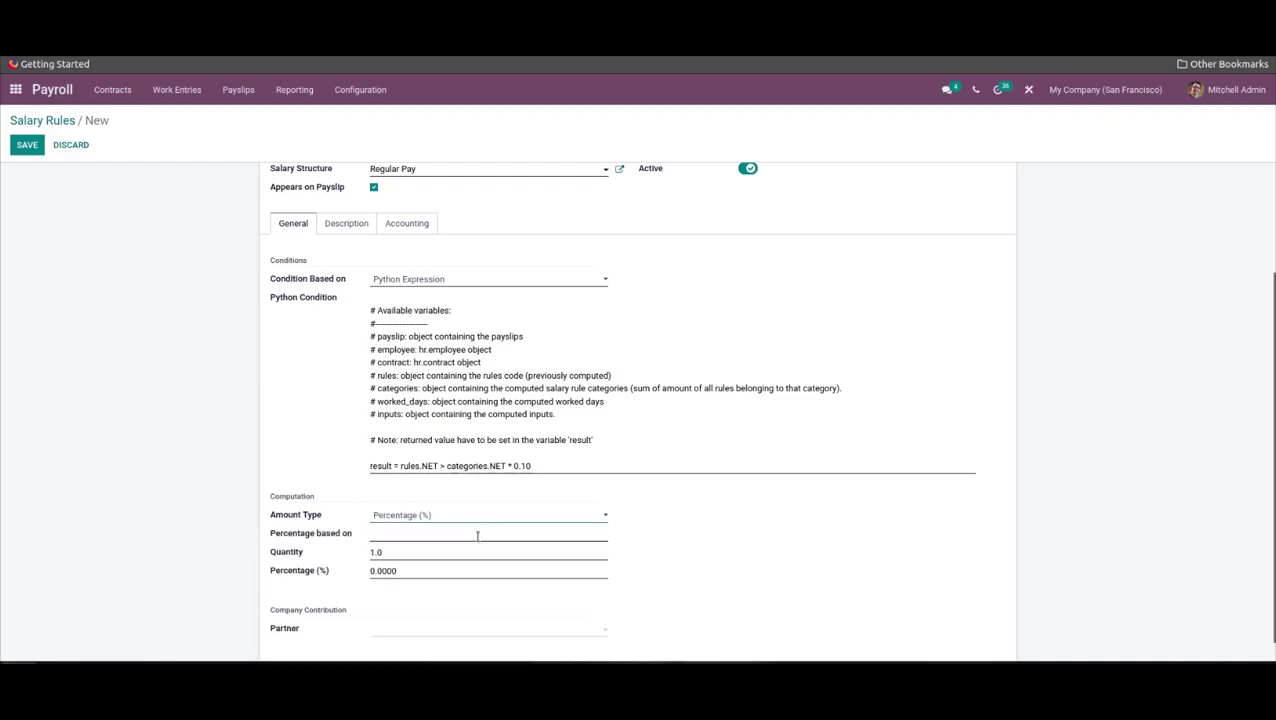
scroll(484, 560, down, 1)
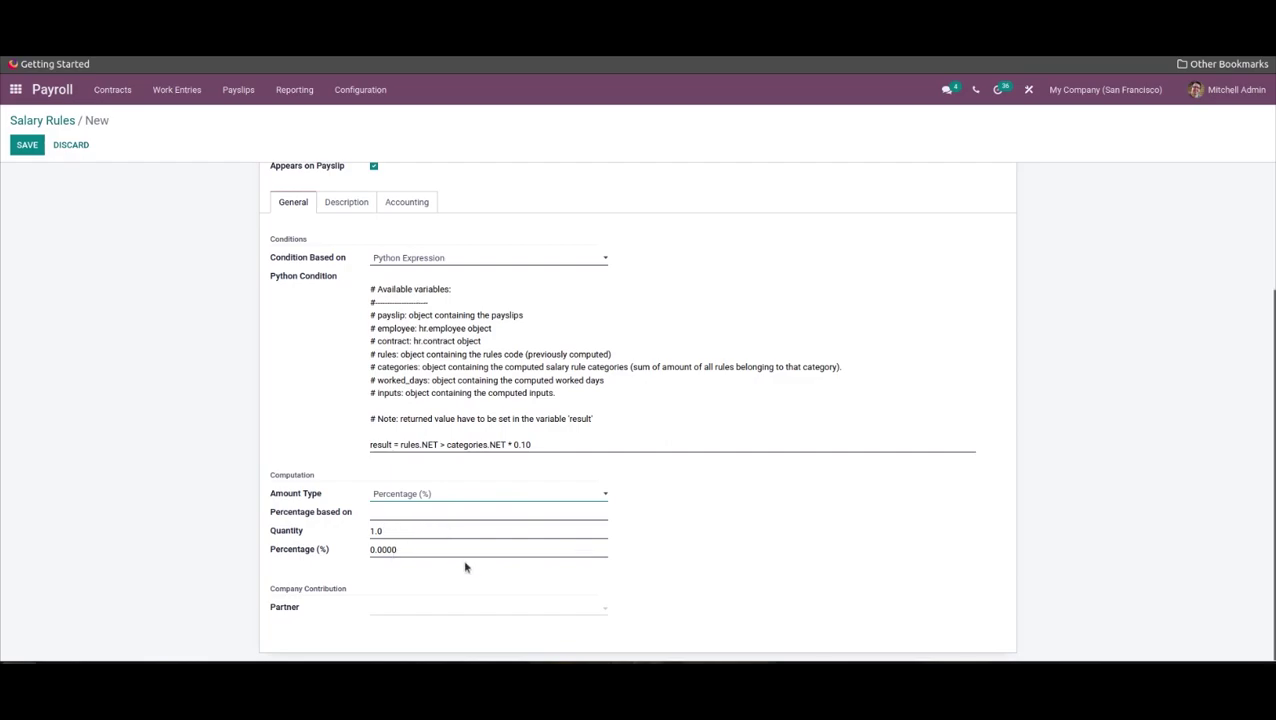
click(467, 493)
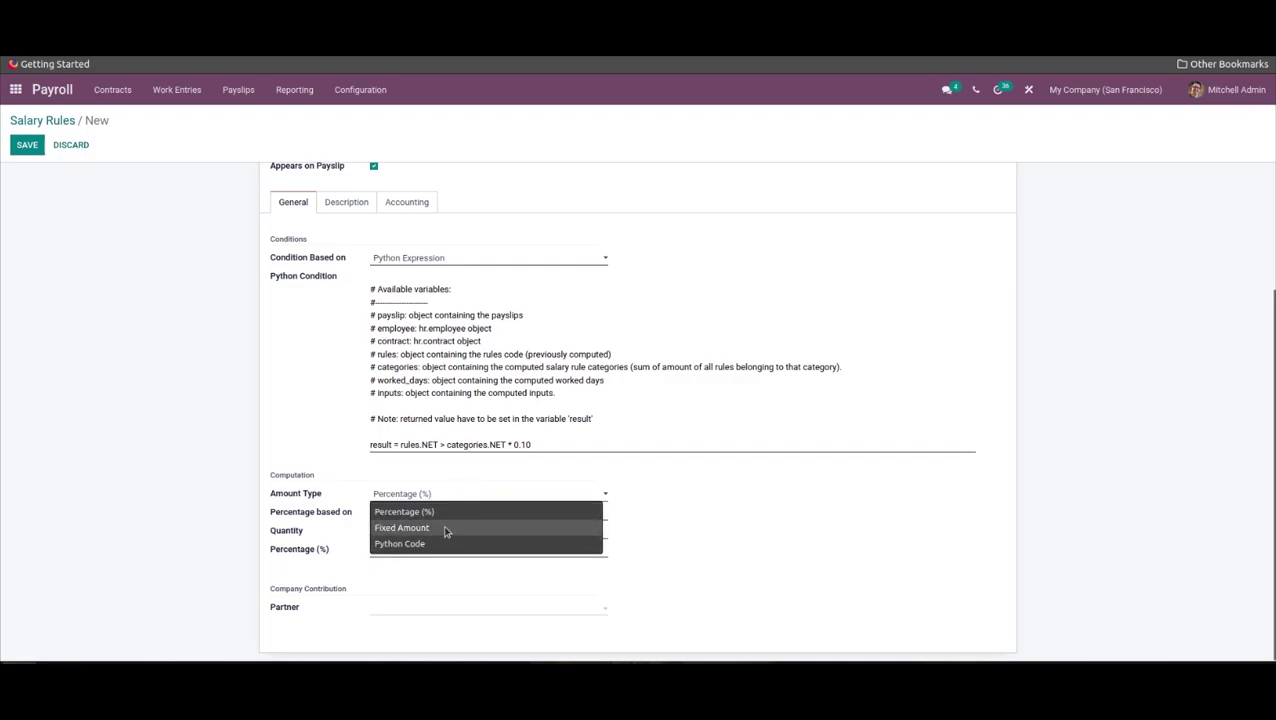
click(447, 530)
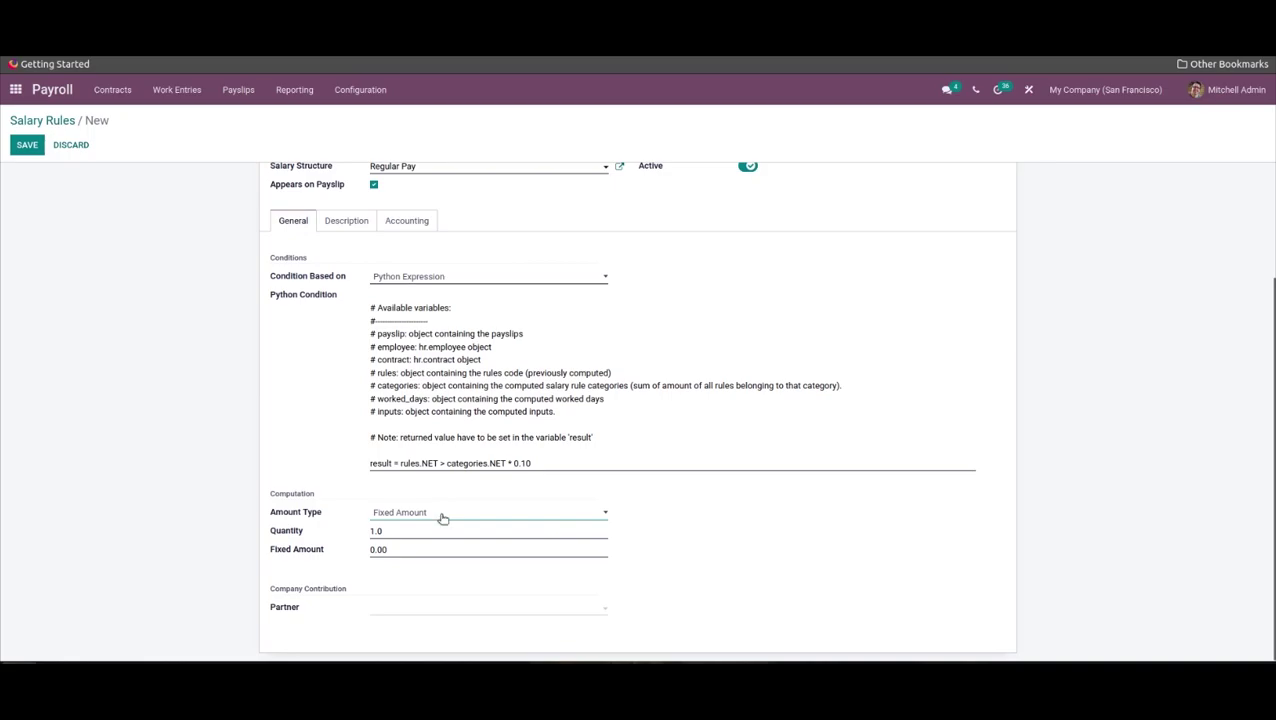
click(443, 516)
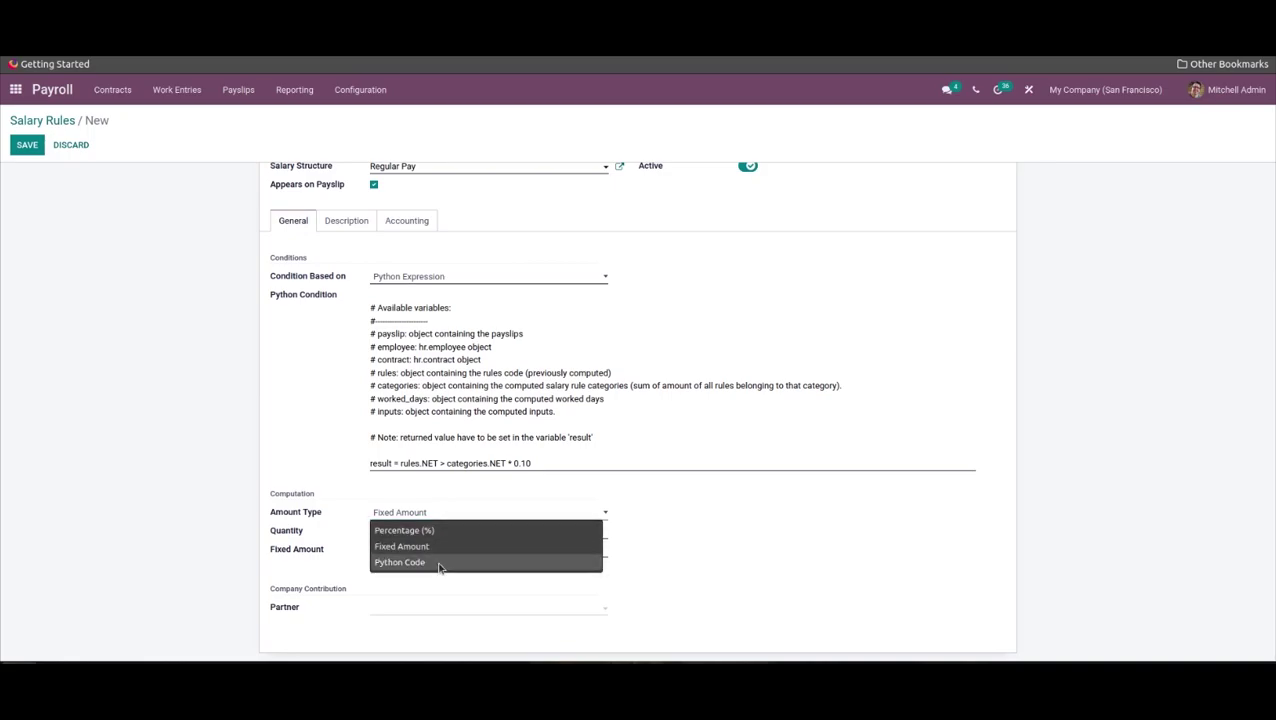
Set the amount type to Python Code (result = contract.wage * 0.10), leaving Partner empty
click(439, 565)
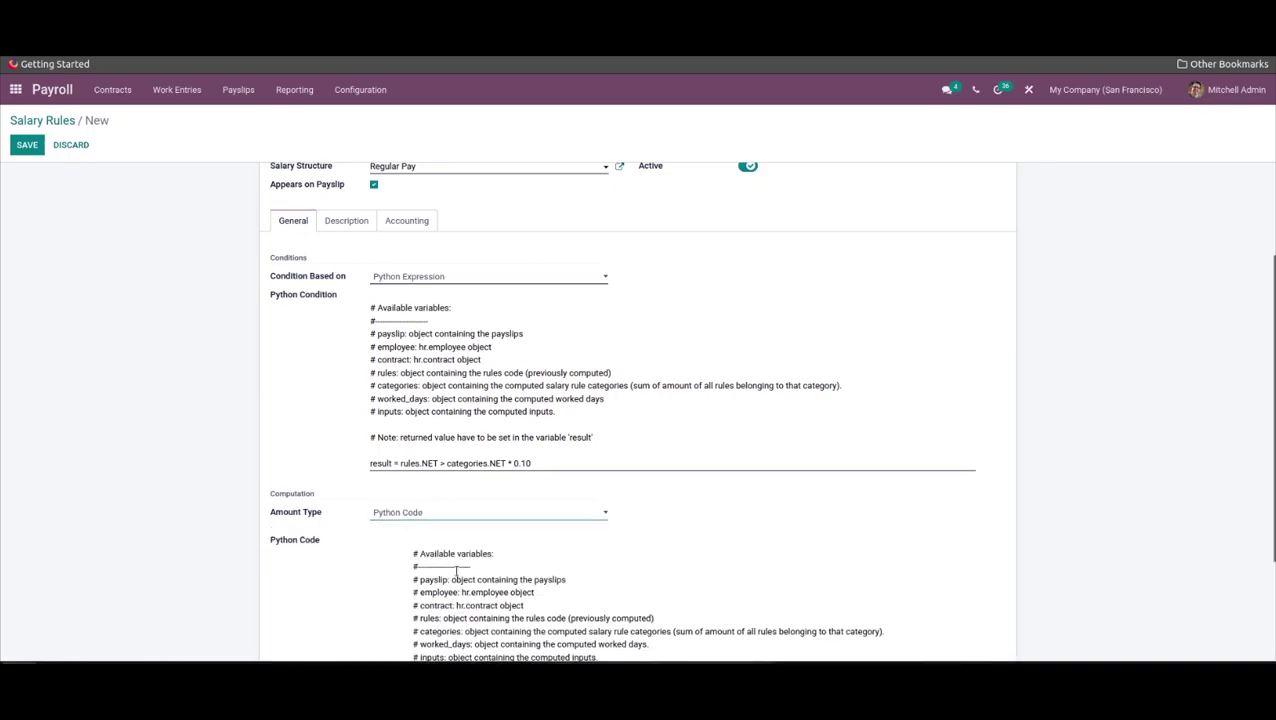
scroll(545, 613, down, 2)
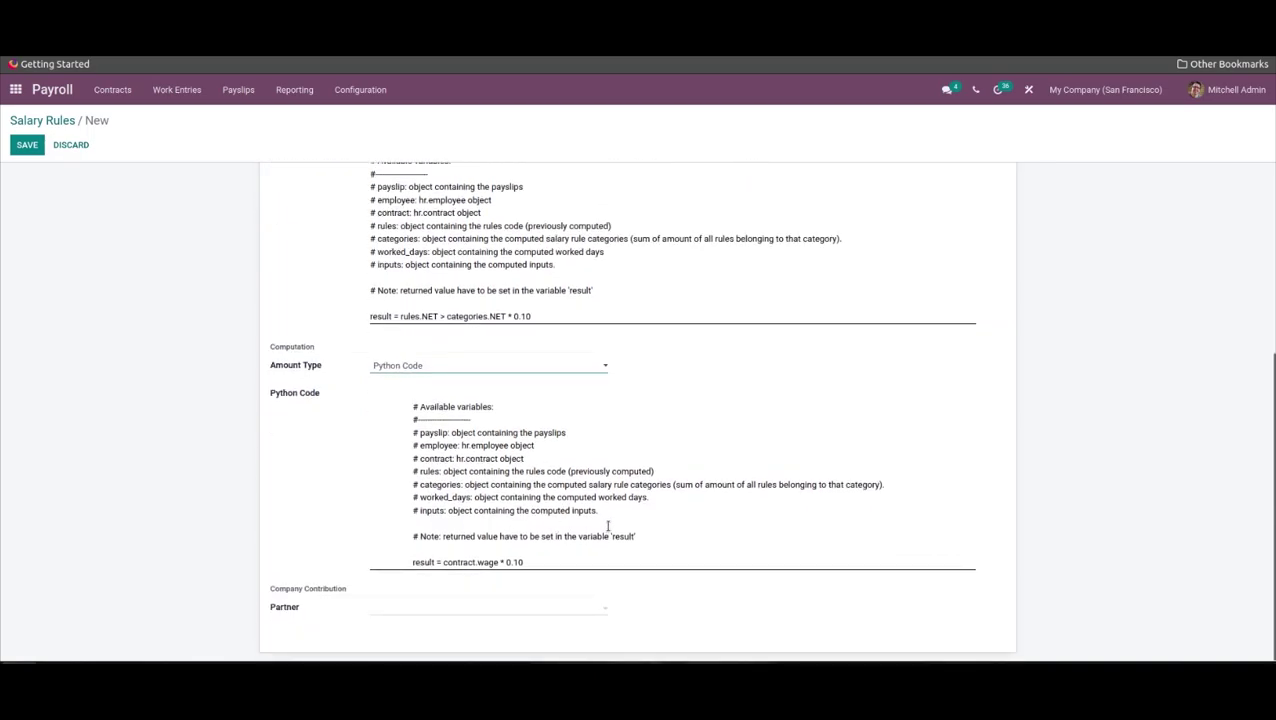
click(411, 611)
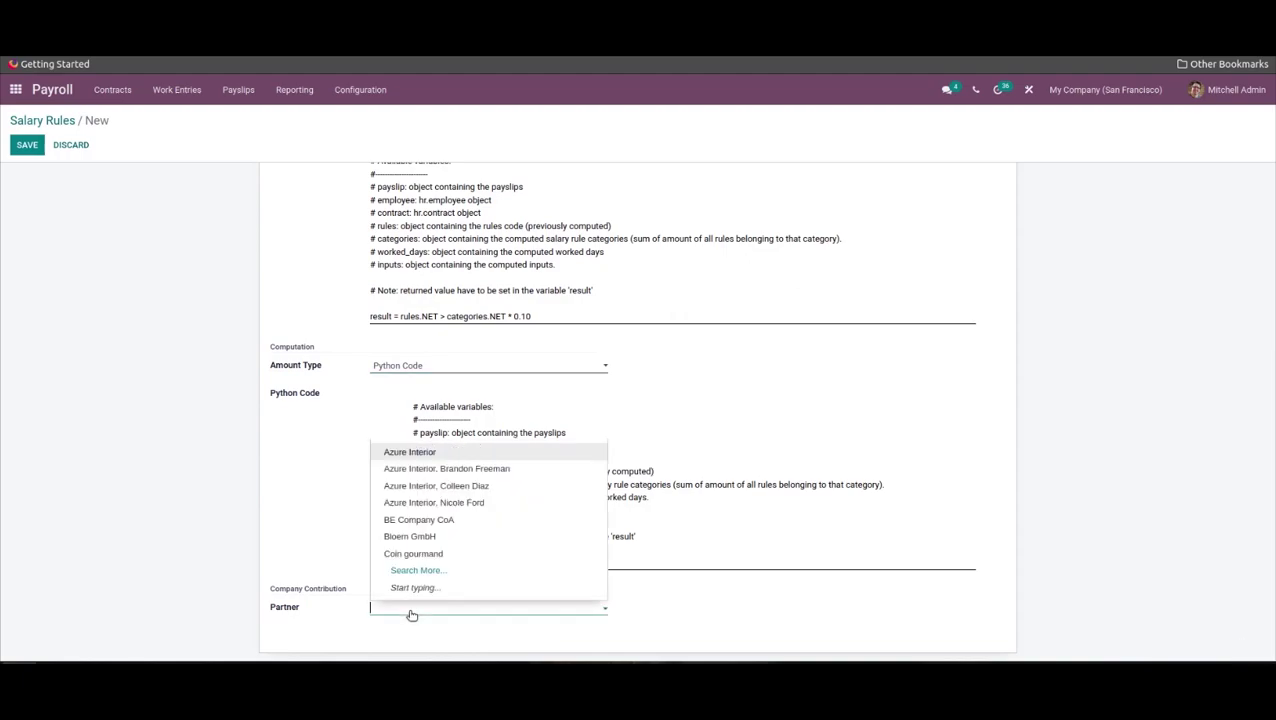
click(484, 628)
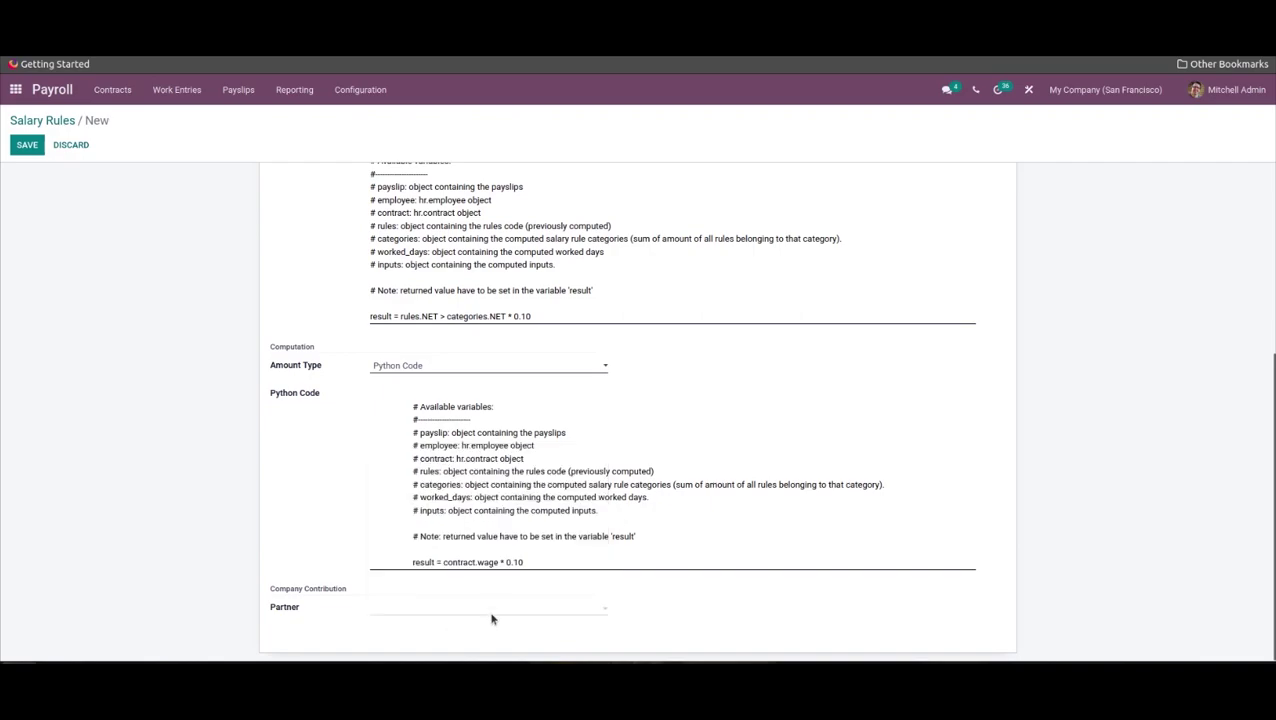
scroll(583, 615, up, 5)
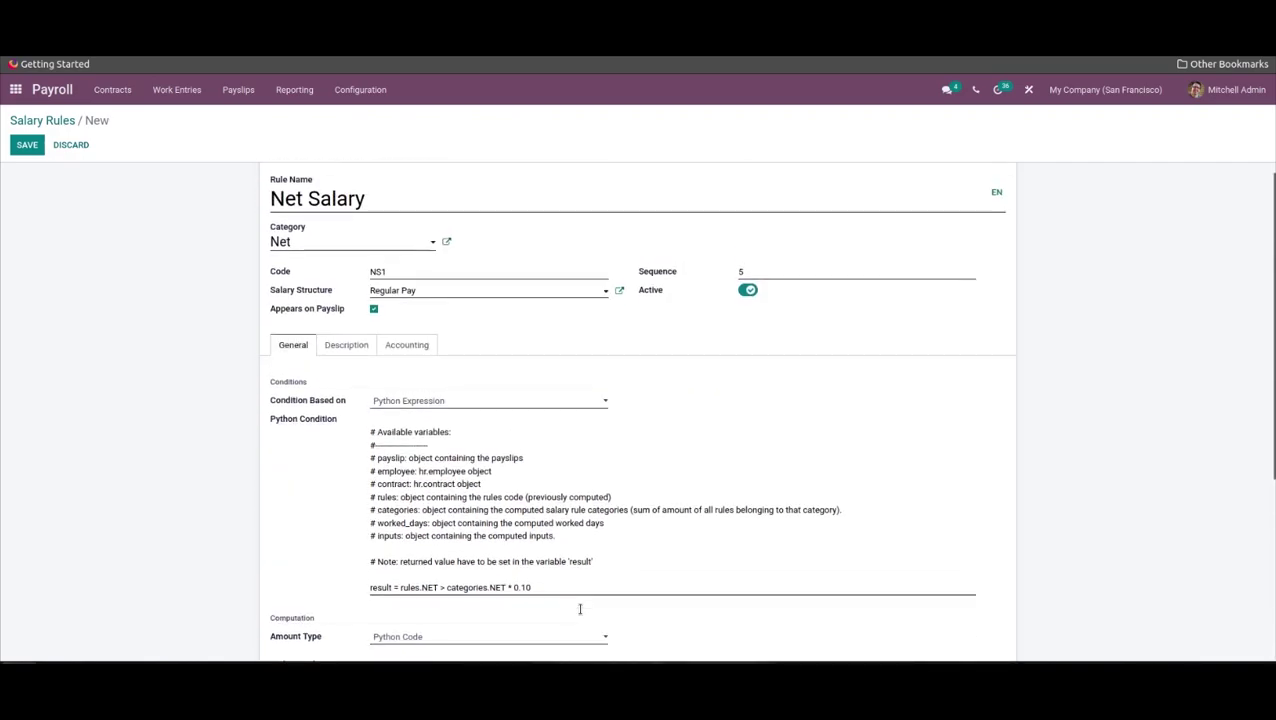